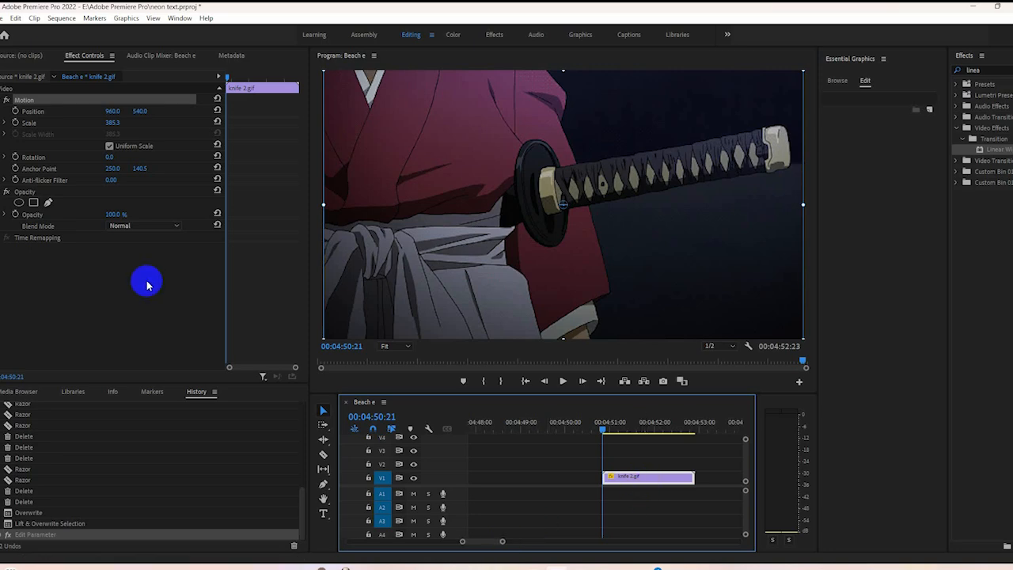
Move the playhead to 00:04:52:11 and duplicate the knife 2.gif clip onto track V2 directly above the original.
{"action": "left_click_drag", "start_coordinate": [610, 433], "coordinate": [674, 444]}
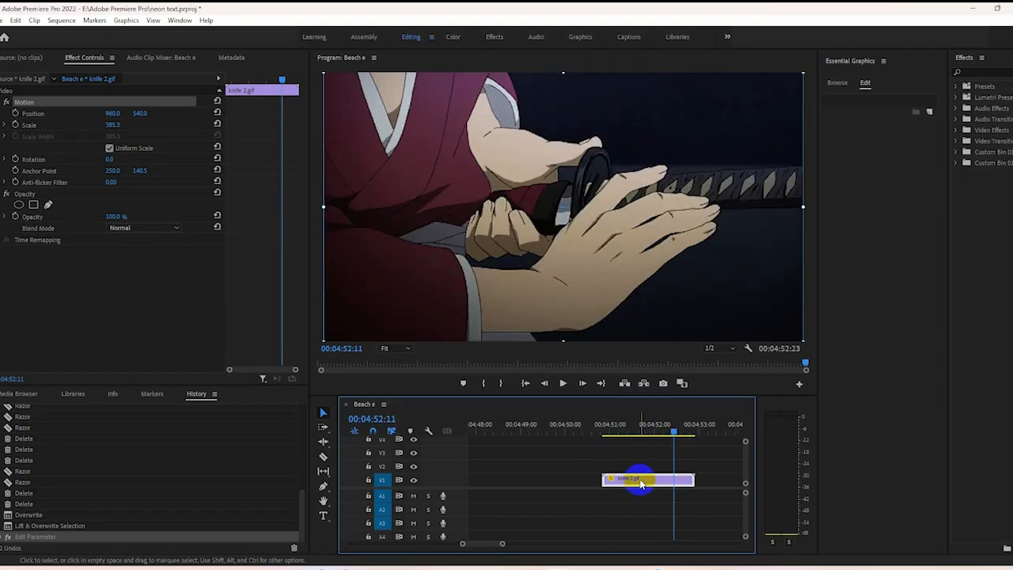
{"action": "left_click_drag", "start_coordinate": [642, 482], "coordinate": [643, 473]}
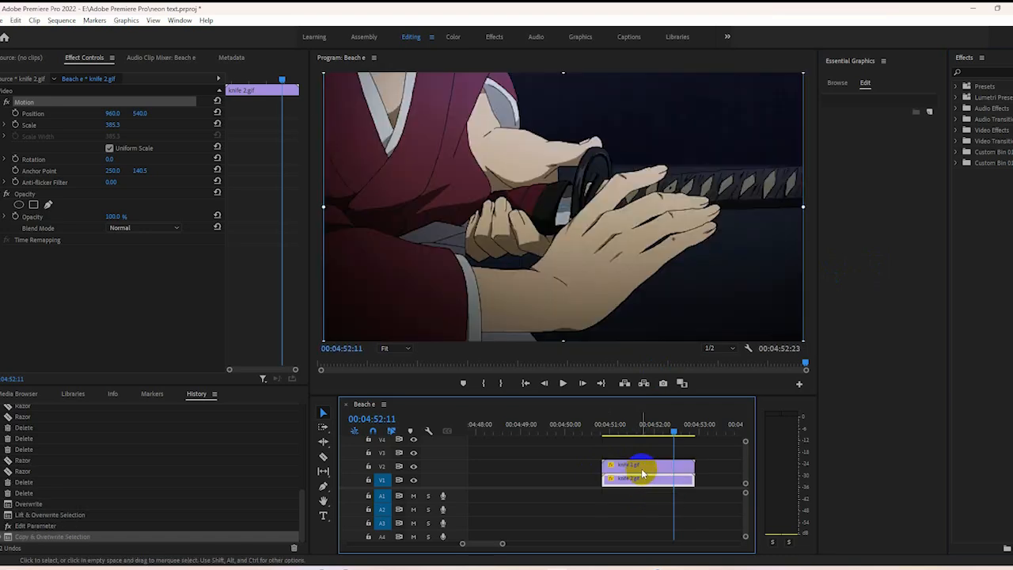
Find the Find Edges and Tint video effects and apply both to the knife 2.gif copy on V2.
{"action": "left_click", "coordinate": [982, 71]}
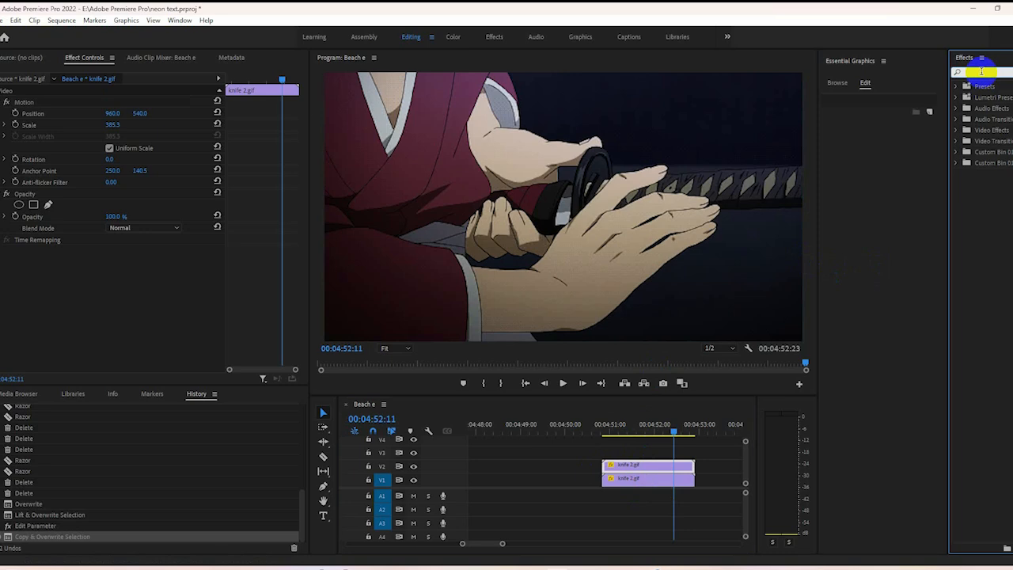
{"action": "type", "text": "find ed"}
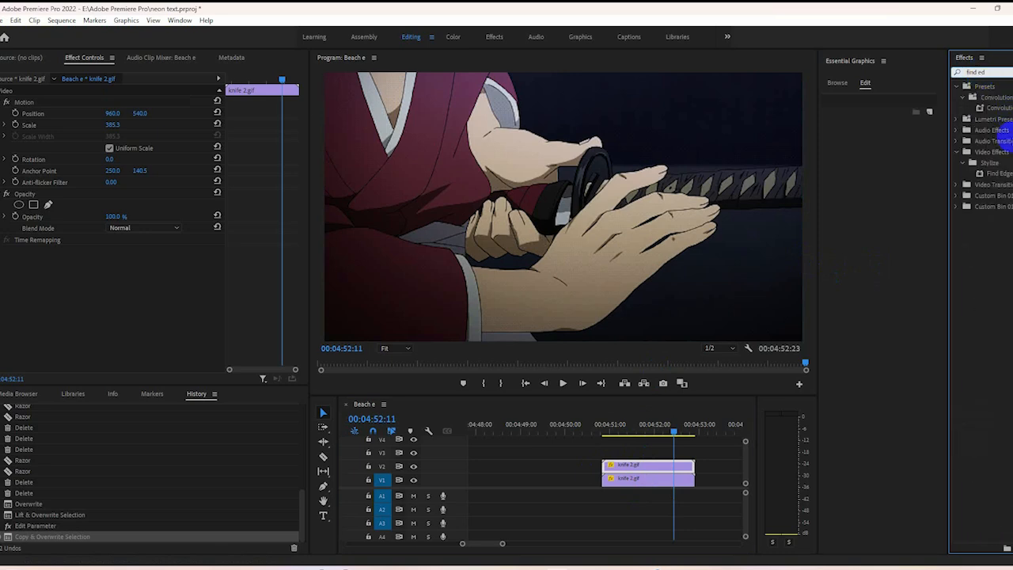
{"action": "left_click_drag", "start_coordinate": [978, 194], "coordinate": [652, 468]}
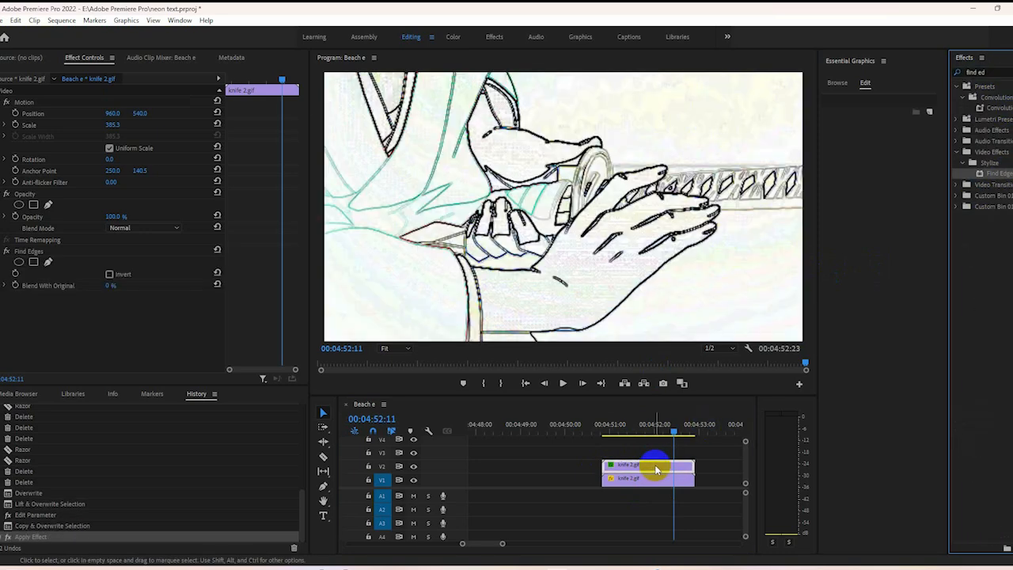
{"action": "left_click", "coordinate": [960, 72]}
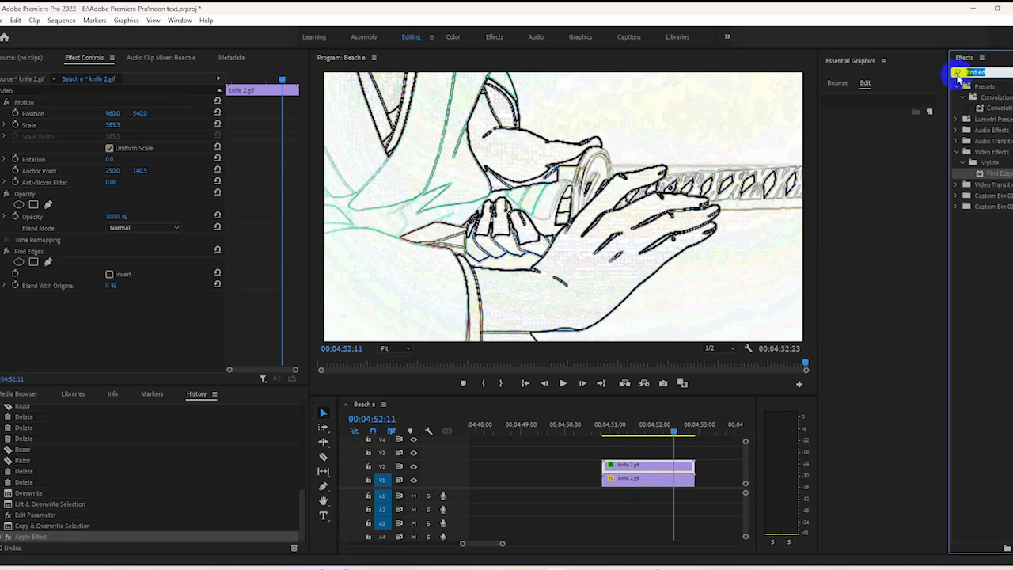
{"action": "type", "text": "tint"}
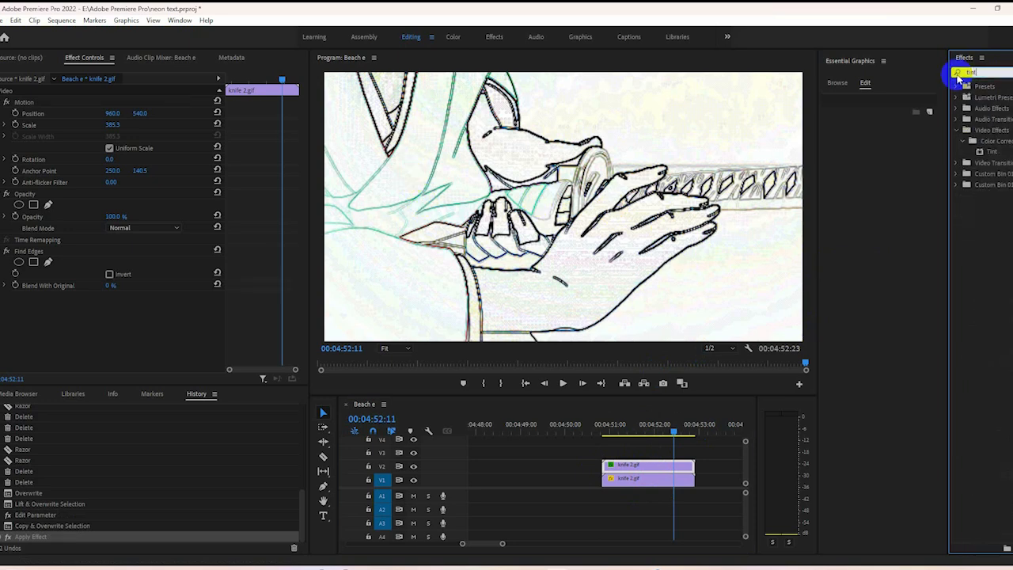
{"action": "left_click_drag", "start_coordinate": [980, 152], "coordinate": [654, 465]}
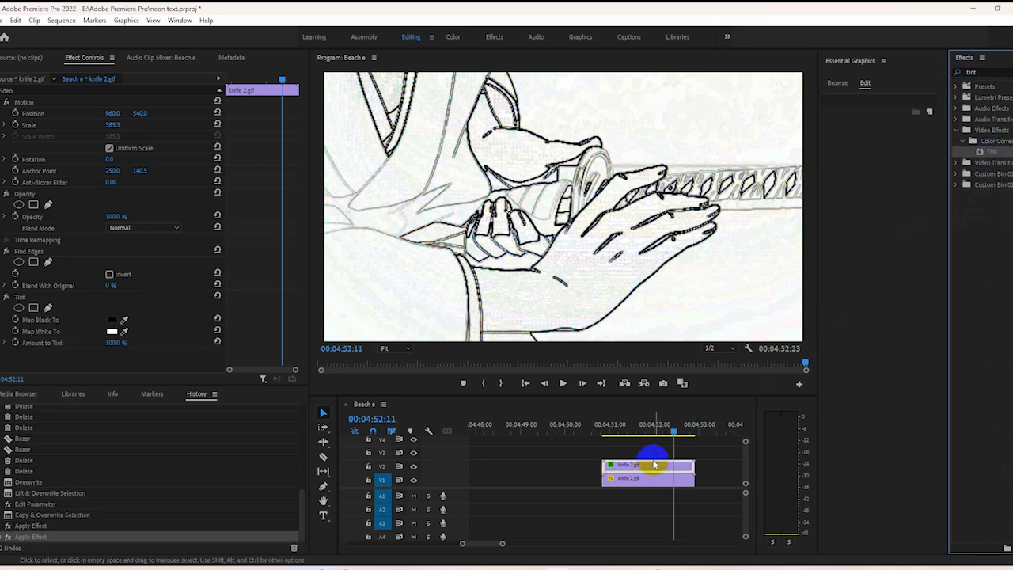
Find the Gaussian Blur and VR Glow video effects, apply both to the V2 clip, and select that clip.
{"action": "left_click", "coordinate": [959, 73]}
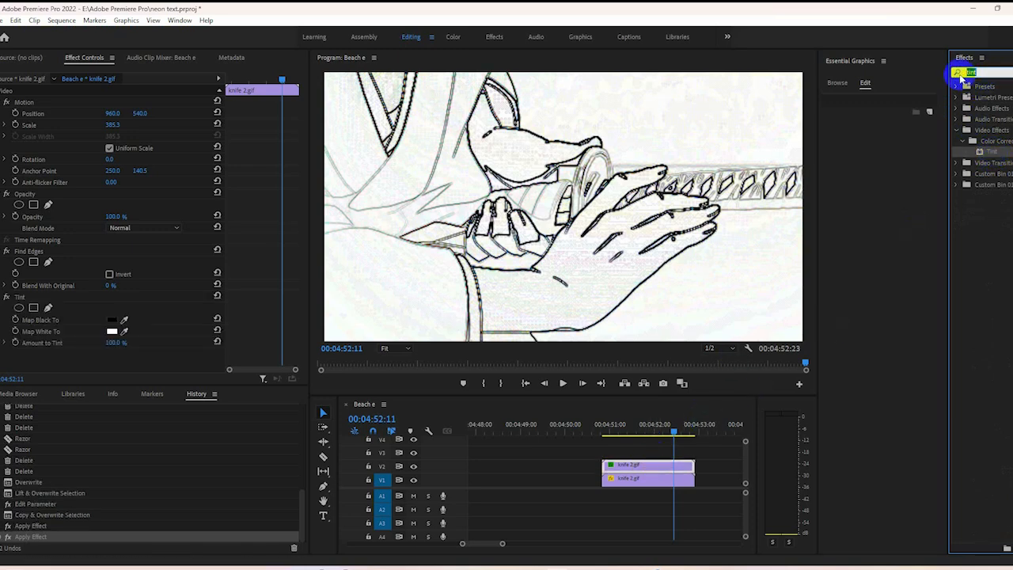
{"action": "type", "text": "gau"}
{"action": "left_click", "coordinate": [984, 184]}
{"action": "left_click_drag", "start_coordinate": [984, 184], "coordinate": [671, 464]}
{"action": "left_click", "coordinate": [960, 73]}
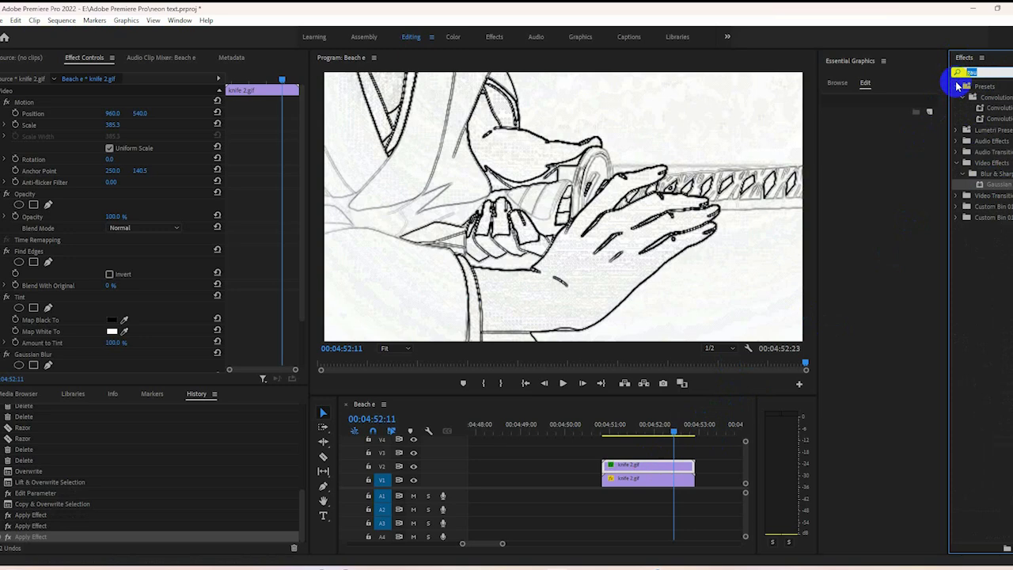
{"action": "type", "text": "vr glow"}
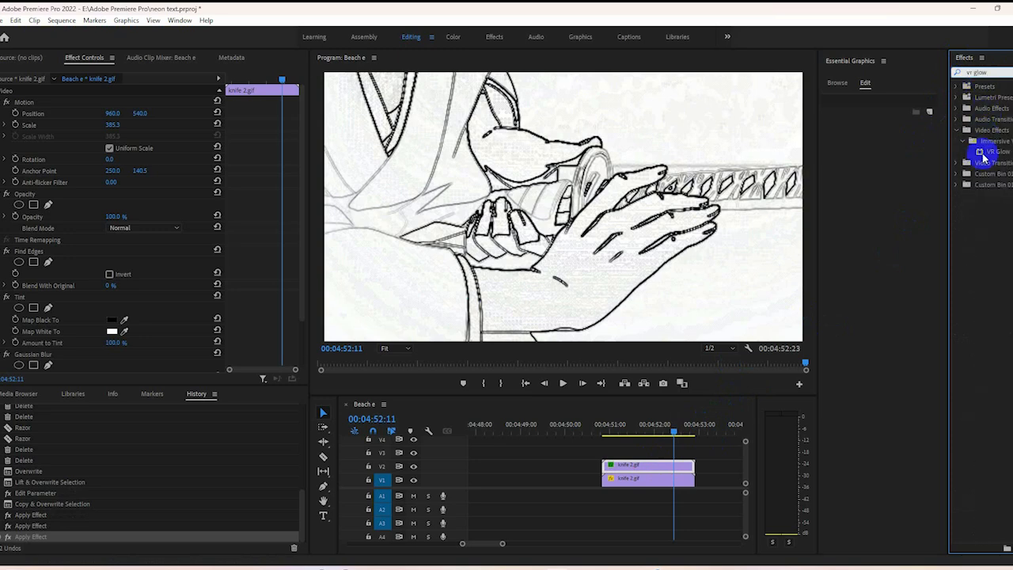
{"action": "left_click_drag", "start_coordinate": [982, 152], "coordinate": [633, 467]}
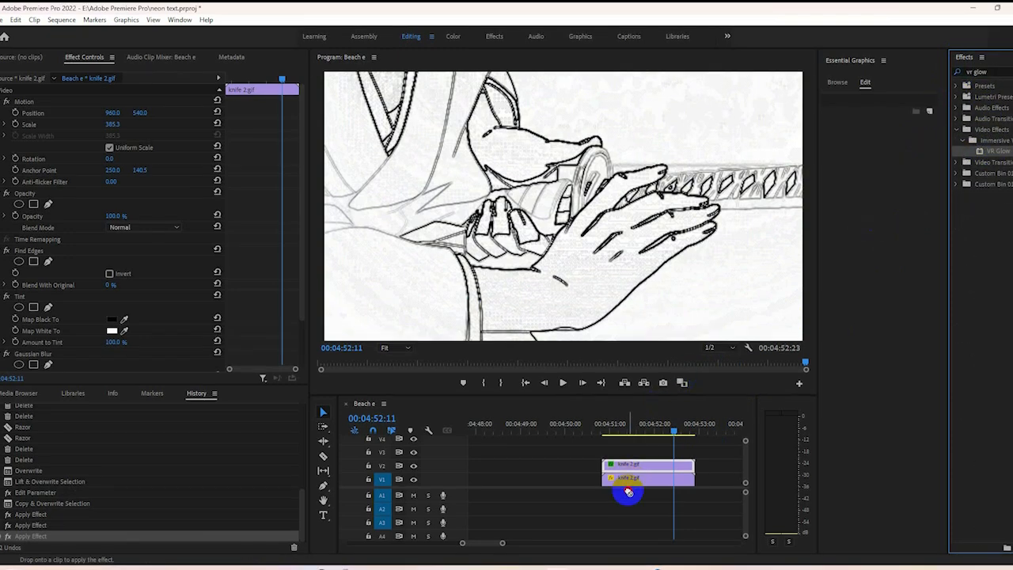
{"action": "left_click", "coordinate": [643, 467]}
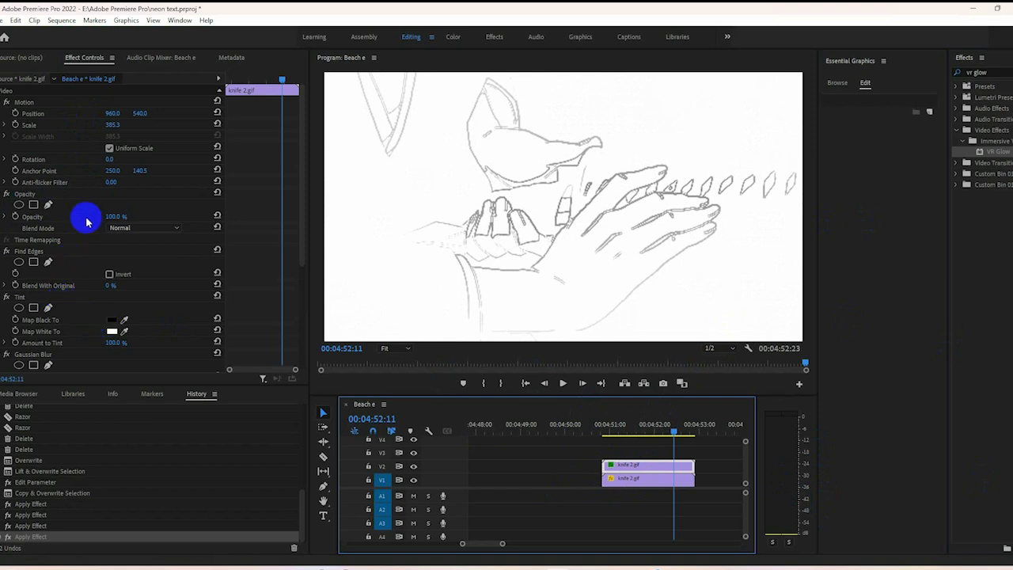
Turn on Invert in the V2 clip's Find Edges effect, comparing the picture with and without it.
{"action": "left_click", "coordinate": [47, 257]}
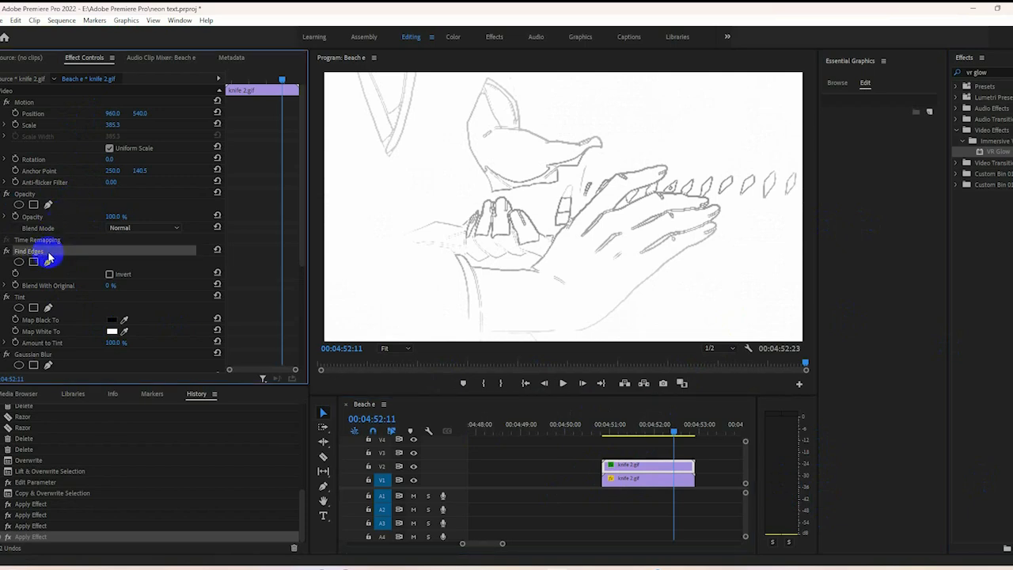
{"action": "left_click", "coordinate": [109, 274]}
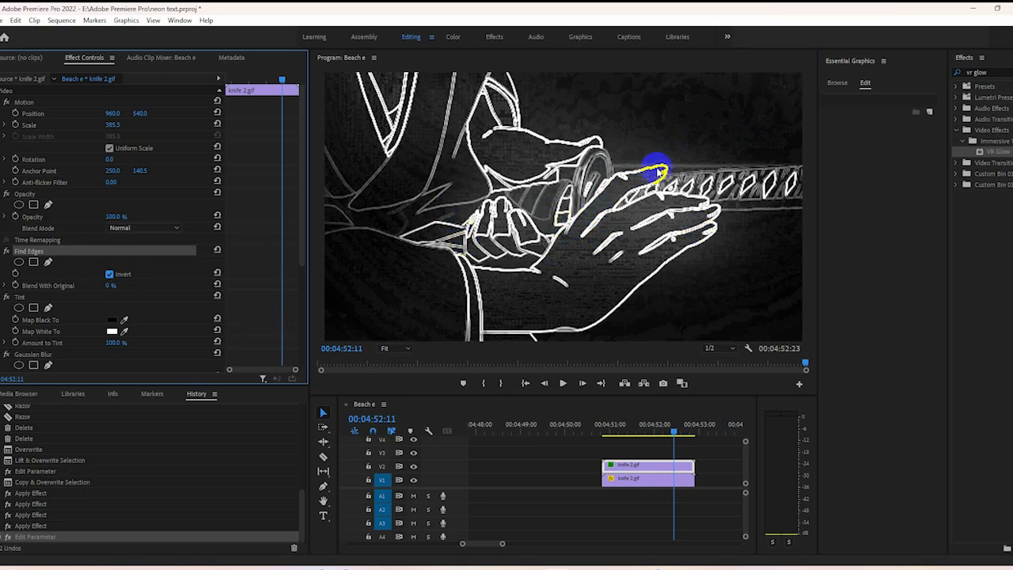
{"action": "left_click", "coordinate": [109, 275]}
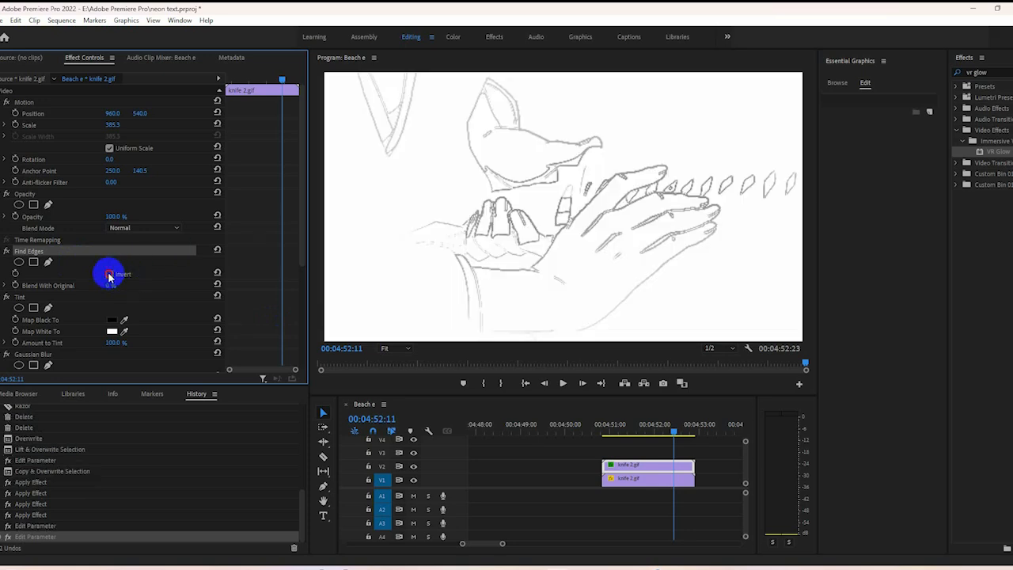
{"action": "left_click", "coordinate": [110, 275]}
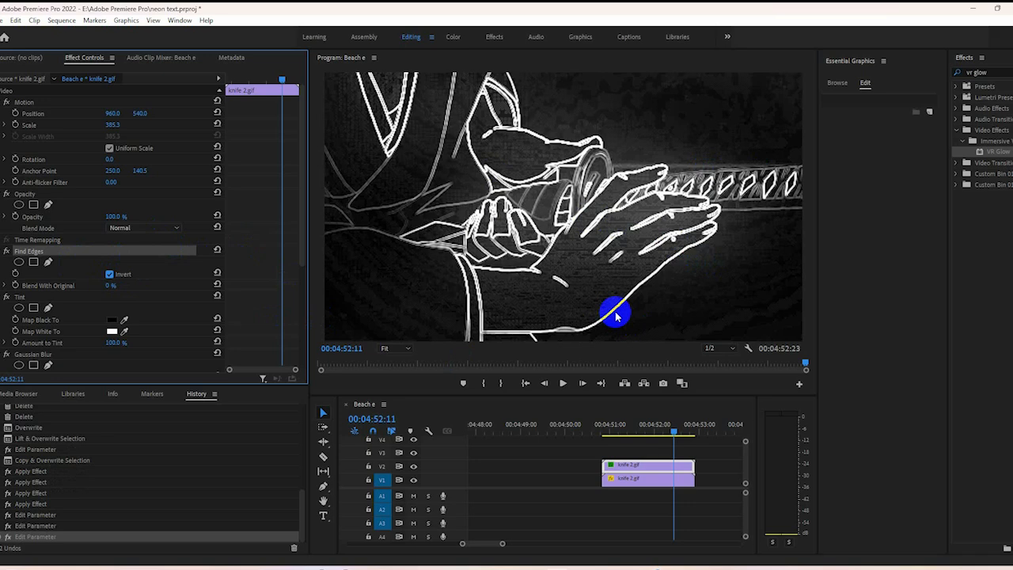
Try pure red (FF0000) as the Tint effect's Map White To color on the V2 clip.
{"action": "scroll", "coordinate": [71, 297], "scroll_direction": "down", "scroll_amount": 1}
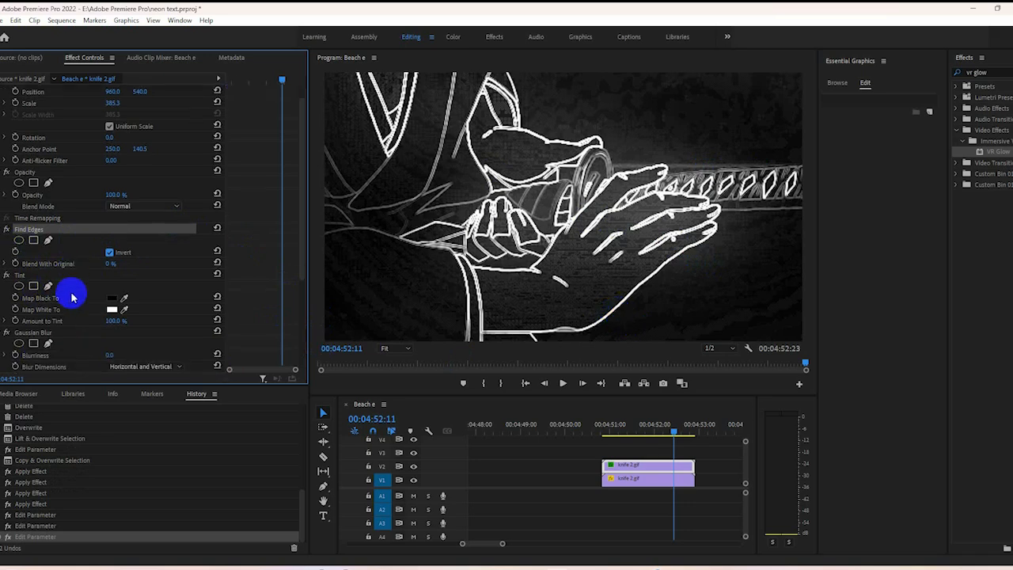
{"action": "scroll", "coordinate": [79, 294], "scroll_direction": "down", "scroll_amount": 1}
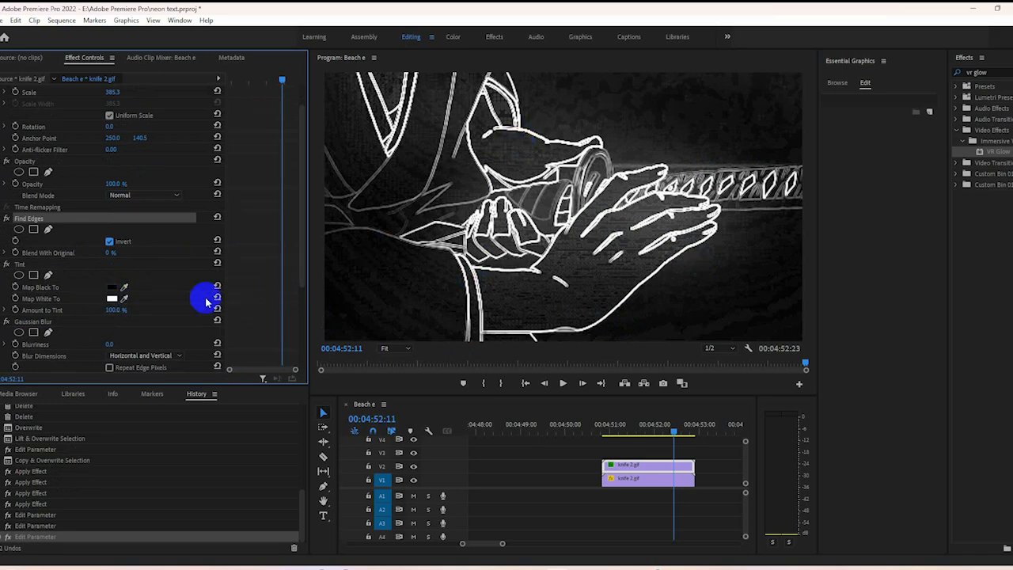
{"action": "left_click", "coordinate": [112, 300]}
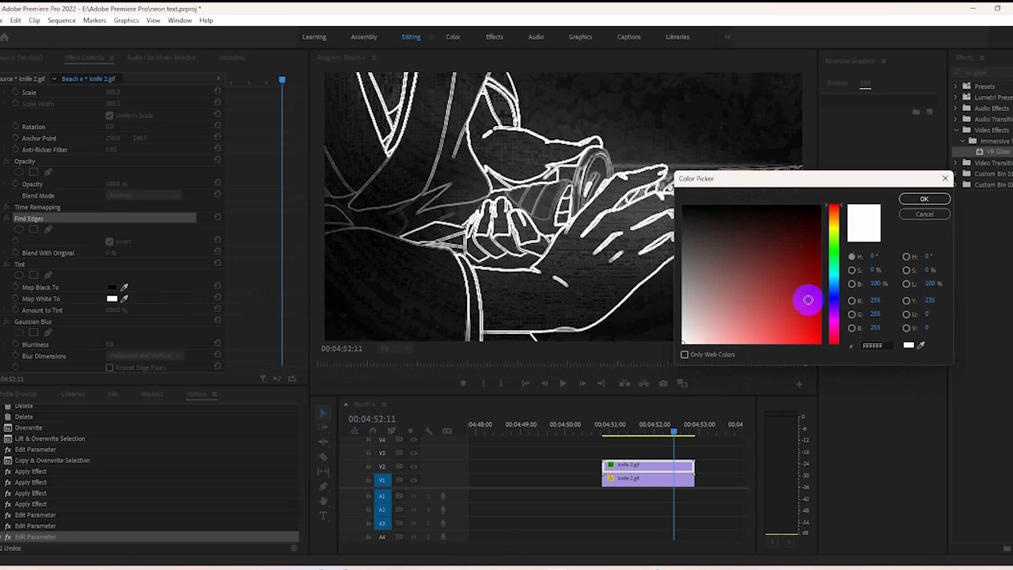
{"action": "left_click_drag", "start_coordinate": [808, 297], "coordinate": [800, 338]}
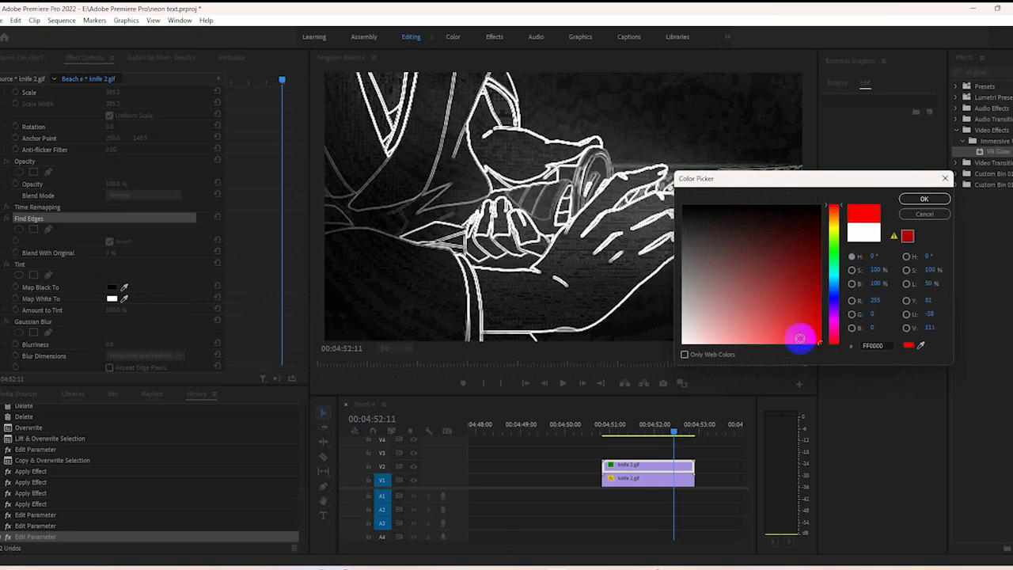
{"action": "left_click", "coordinate": [920, 199]}
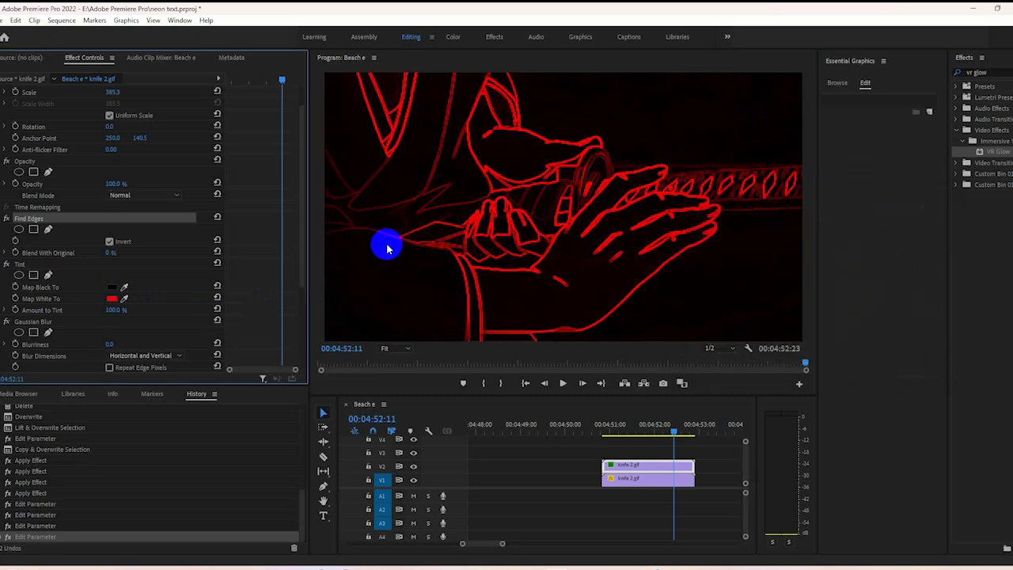
Set the Tint effect's Map White To color to magenta FF02F6.
{"action": "left_click", "coordinate": [111, 299]}
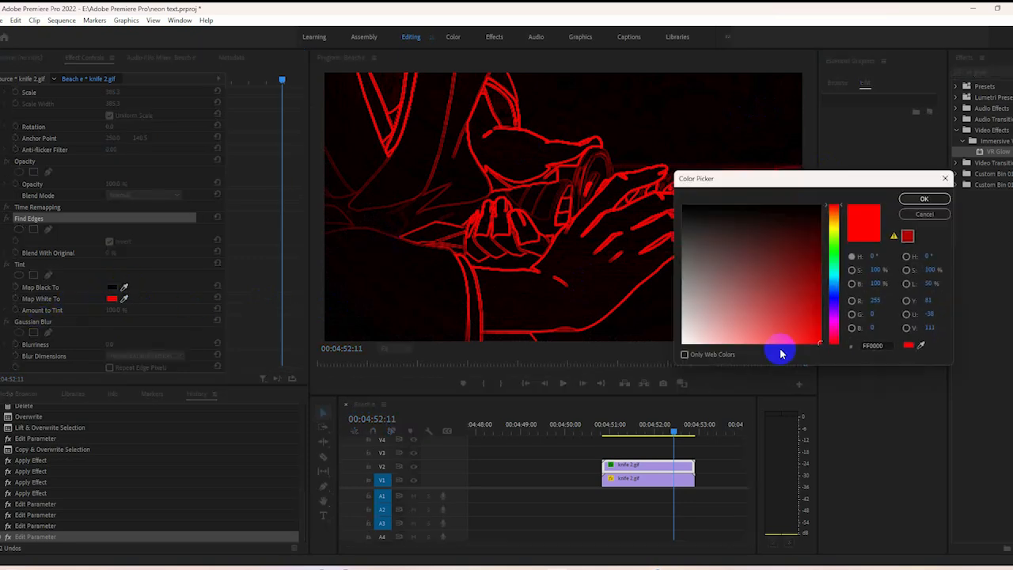
{"action": "left_click", "coordinate": [828, 321]}
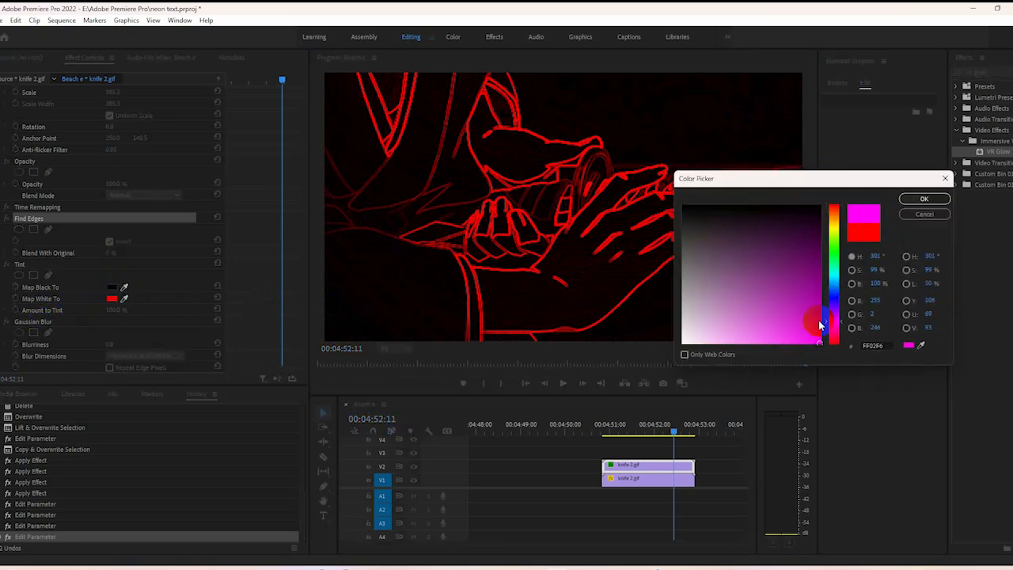
{"action": "left_click", "coordinate": [919, 201]}
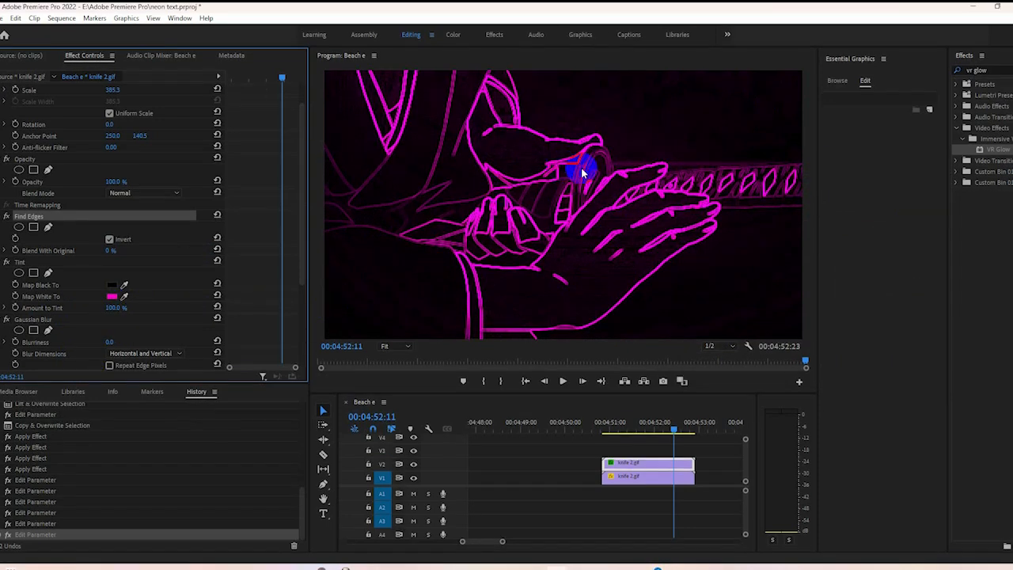
Set the Gaussian Blur effect's Blurriness to 10 on the V2 clip.
{"action": "scroll", "coordinate": [79, 297], "scroll_direction": "down", "scroll_amount": 2}
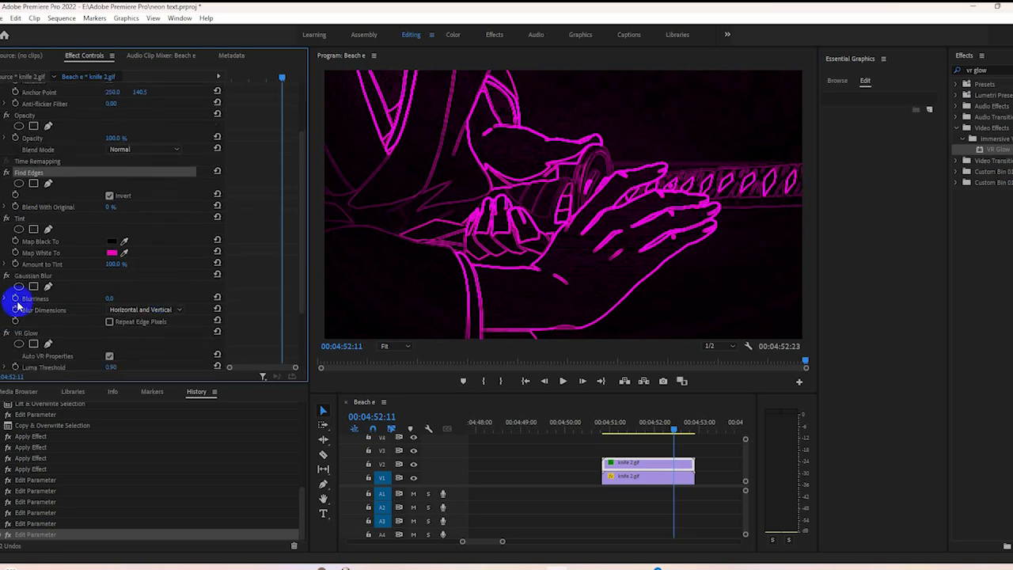
{"action": "left_click", "coordinate": [79, 277]}
{"action": "scroll", "coordinate": [179, 282], "scroll_direction": "down", "scroll_amount": 1}
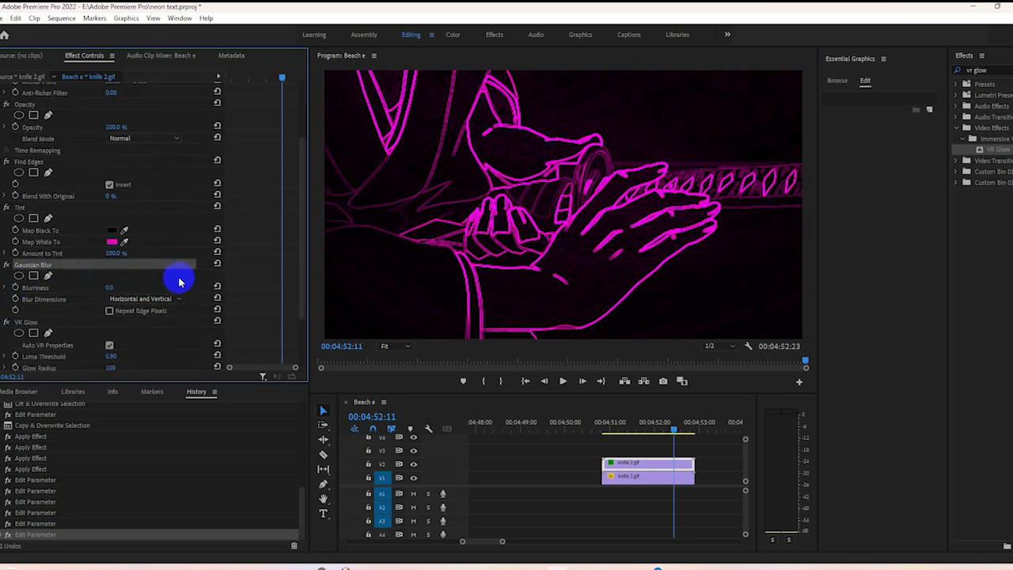
{"action": "left_click_drag", "start_coordinate": [108, 288], "coordinate": [120, 287]}
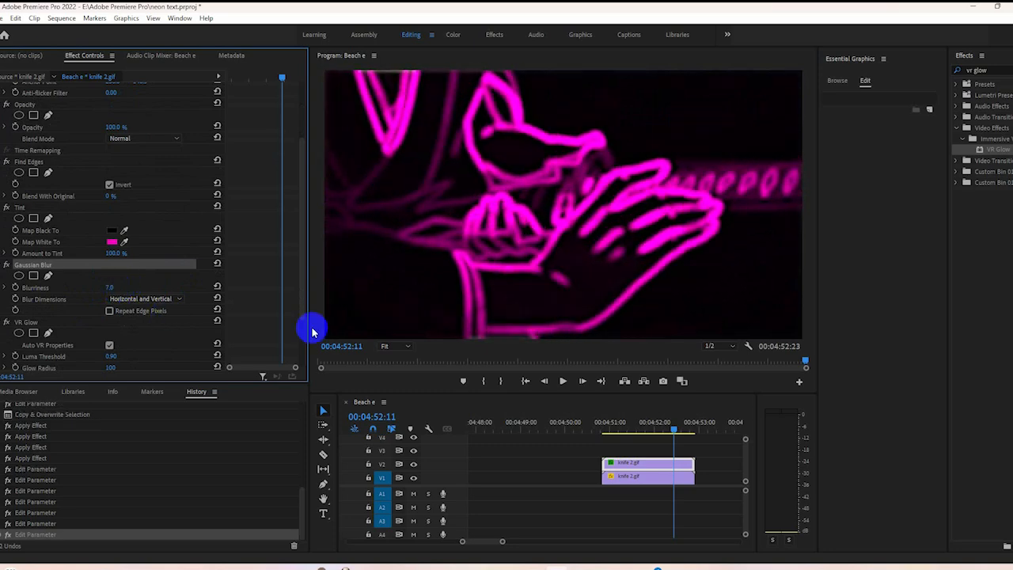
{"action": "left_click", "coordinate": [563, 239]}
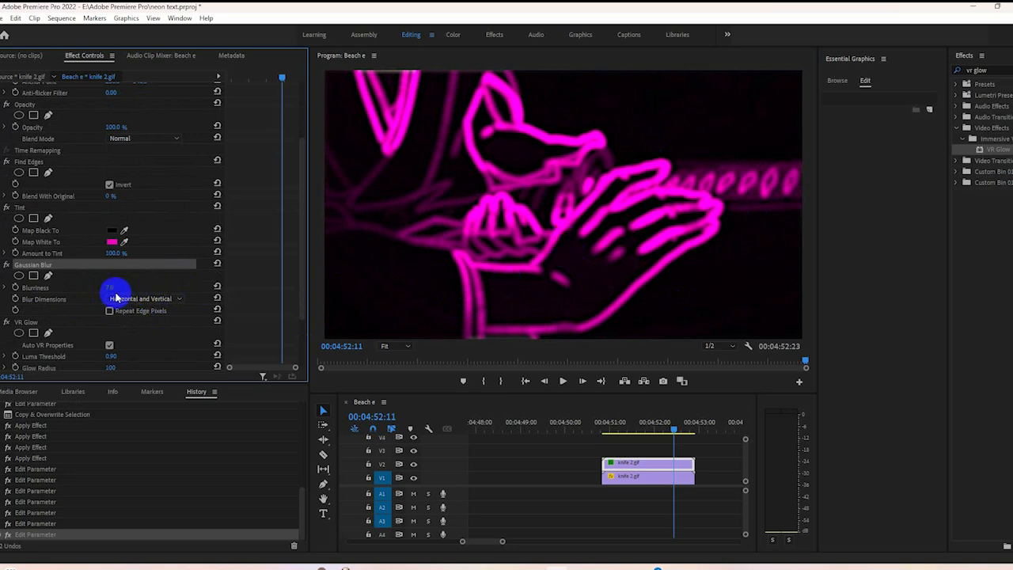
{"action": "left_click_drag", "start_coordinate": [110, 289], "coordinate": [111, 289]}
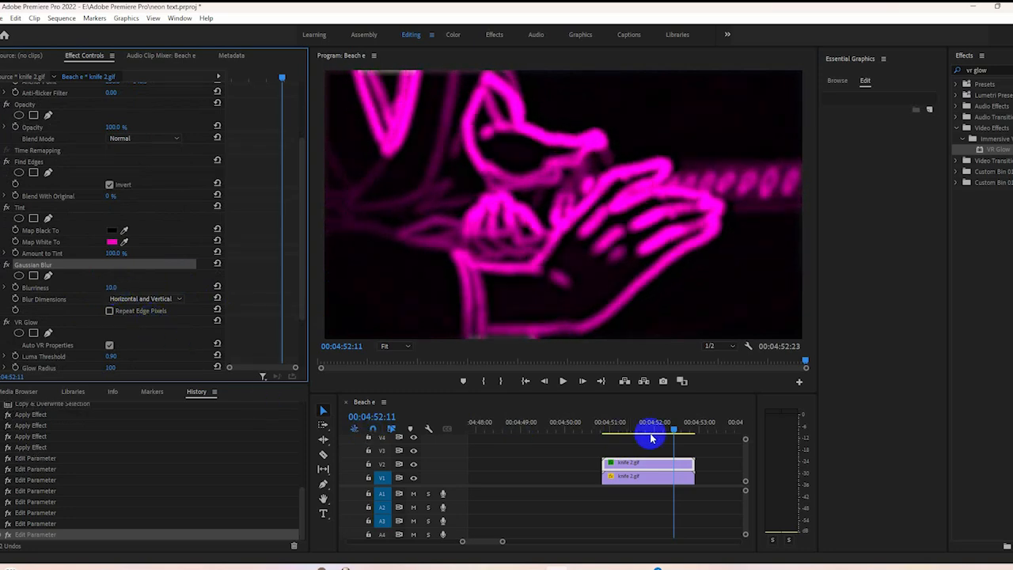
Set the VR Glow effect's Luma Threshold to 0.10 and its Glow Brightness to 1.50.
{"action": "scroll", "coordinate": [75, 262], "scroll_direction": "down", "scroll_amount": 2}
{"action": "left_click", "coordinate": [75, 262]}
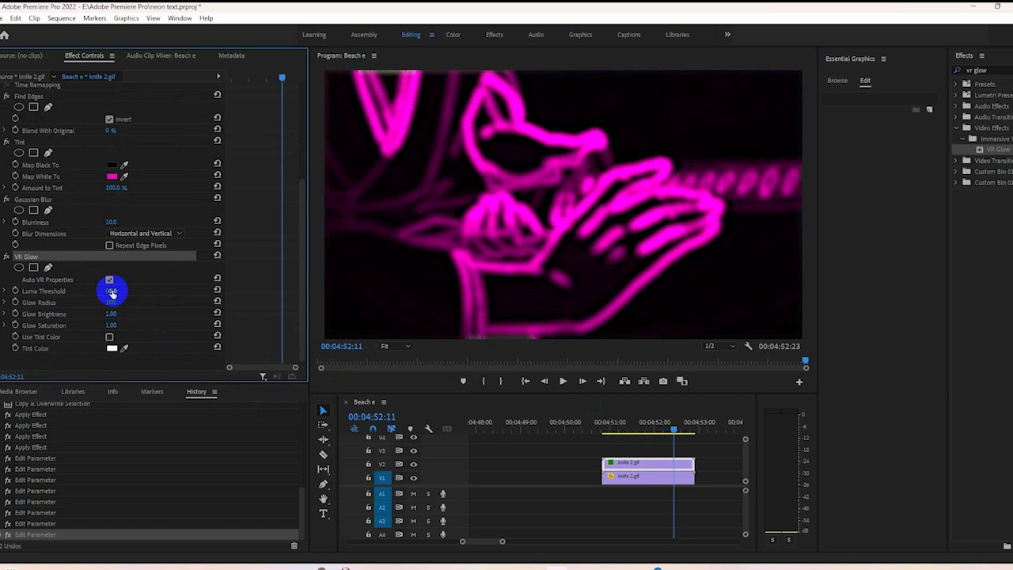
{"action": "mouse_move", "coordinate": [117, 291]}
{"action": "left_mouse_down"}
{"action": "mouse_move", "coordinate": [101, 295]}
{"action": "mouse_move", "coordinate": [124, 289]}
{"action": "left_mouse_up"}
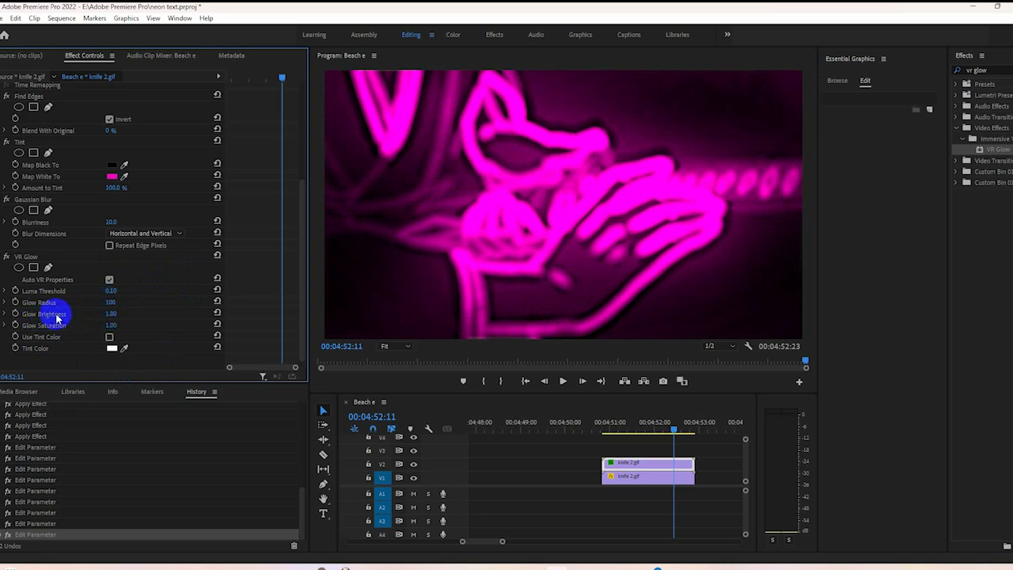
{"action": "left_click_drag", "start_coordinate": [117, 314], "coordinate": [109, 315]}
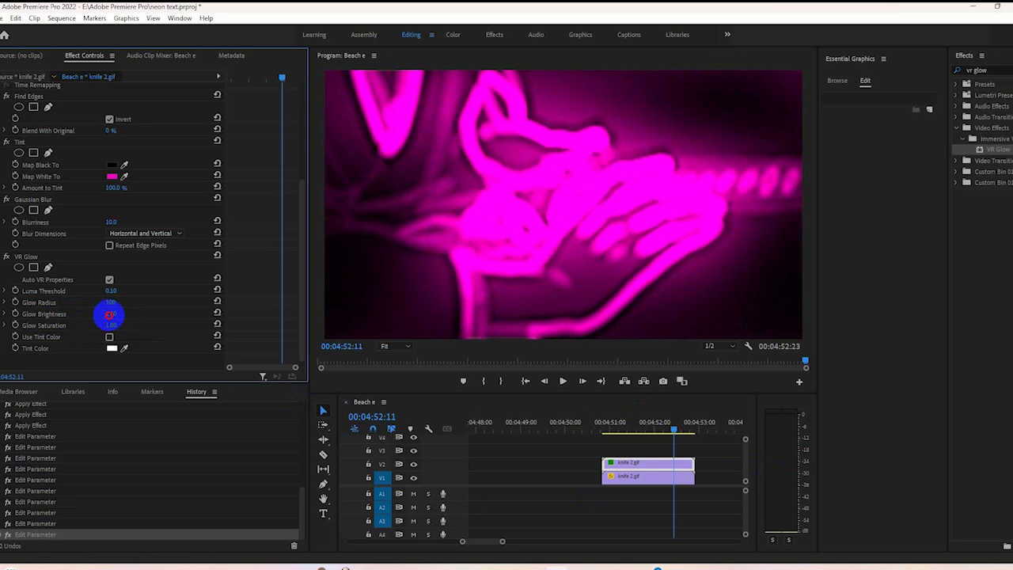
{"action": "mouse_move", "coordinate": [108, 315]}
{"action": "left_mouse_down"}
{"action": "mouse_move", "coordinate": [119, 312]}
{"action": "mouse_move", "coordinate": [111, 315]}
{"action": "left_mouse_up"}
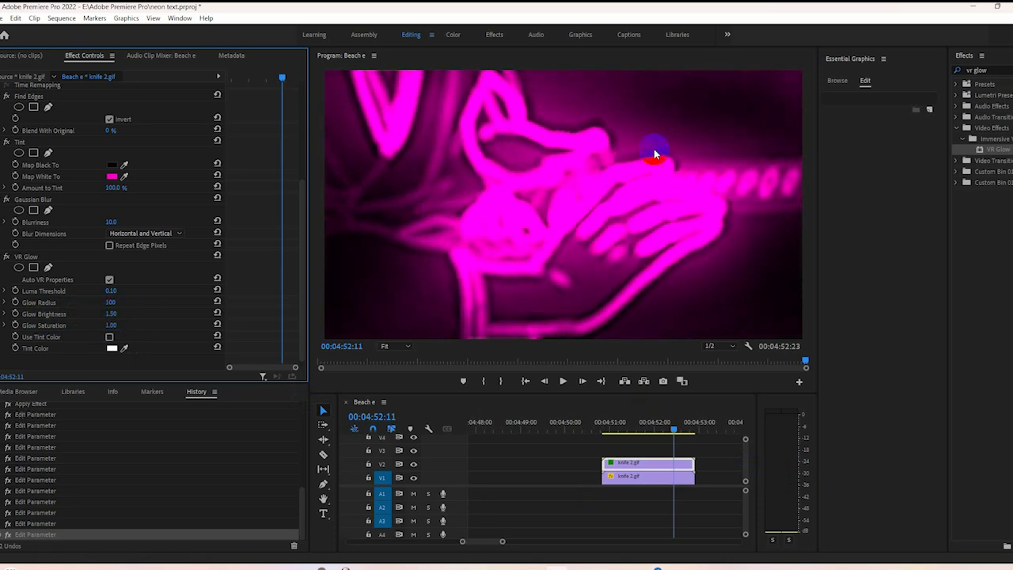
{"action": "left_click", "coordinate": [869, 295]}
{"action": "scroll", "coordinate": [199, 199], "scroll_direction": "up", "scroll_amount": 5}
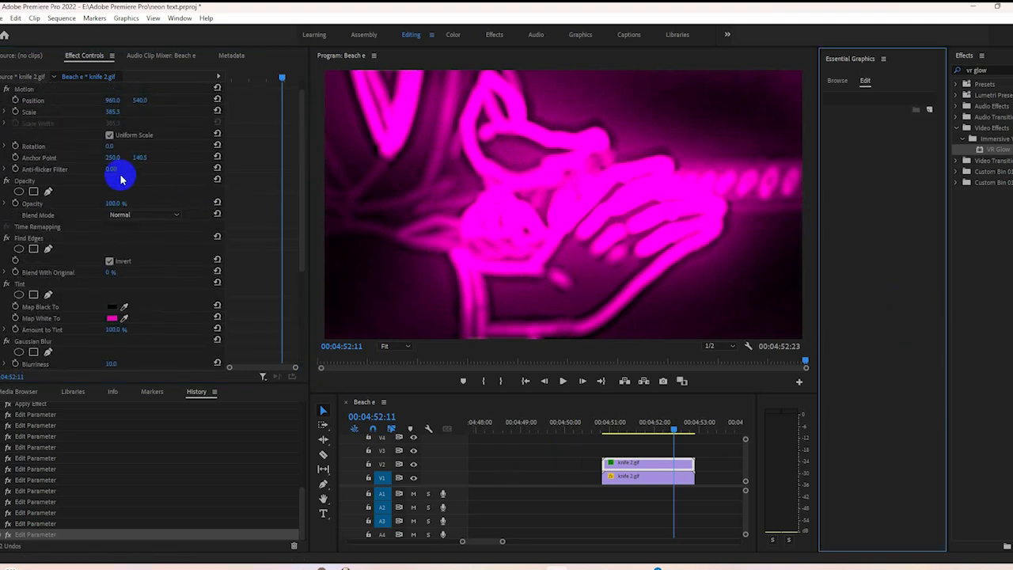
Set the V2 clip's blend mode to Screen and turn on keyframing for its Opacity and Scale at 00:04:52:11.
{"action": "left_click", "coordinate": [154, 213]}
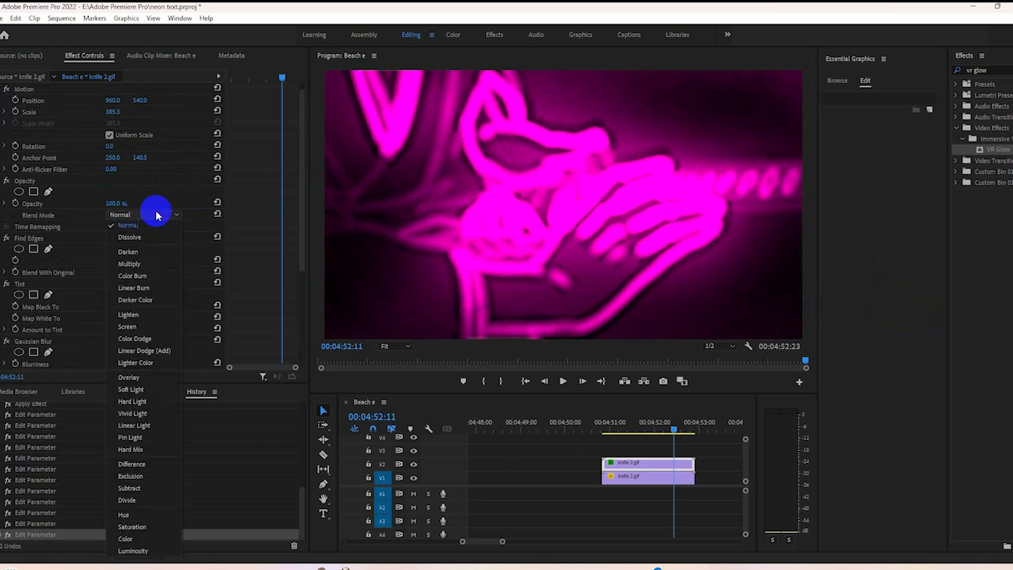
{"action": "left_click", "coordinate": [157, 328]}
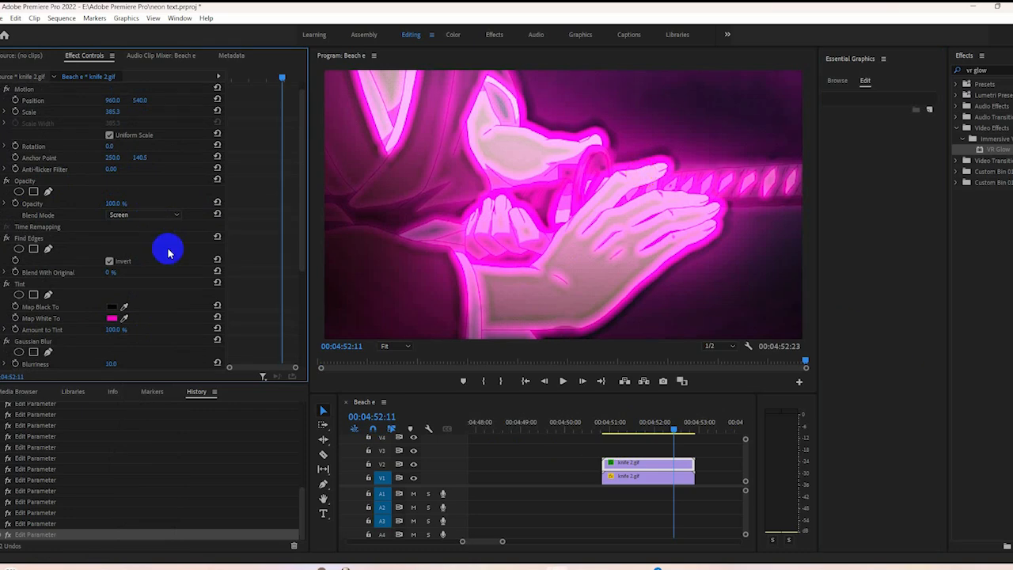
{"action": "left_click", "coordinate": [15, 203]}
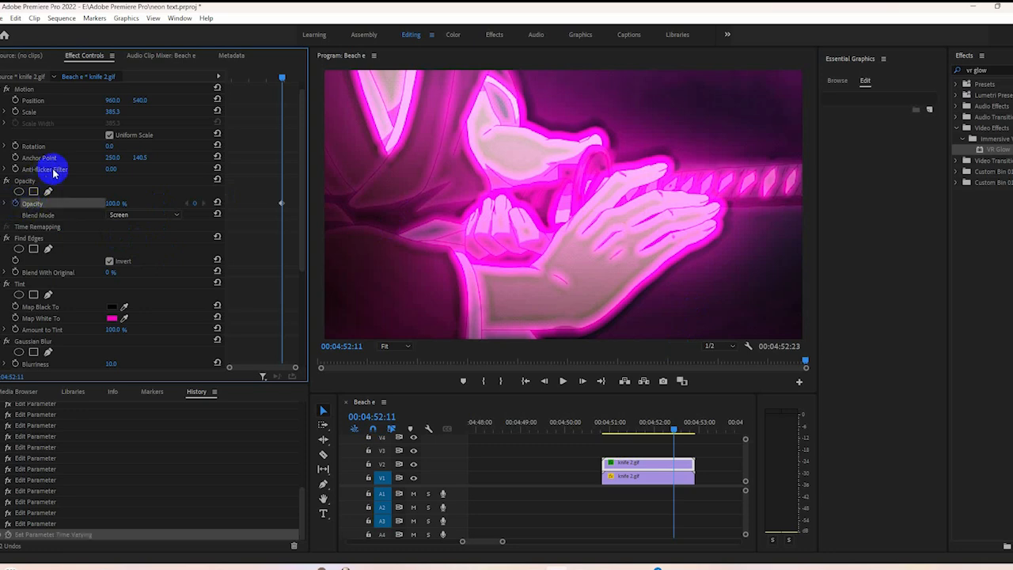
{"action": "left_click", "coordinate": [15, 111]}
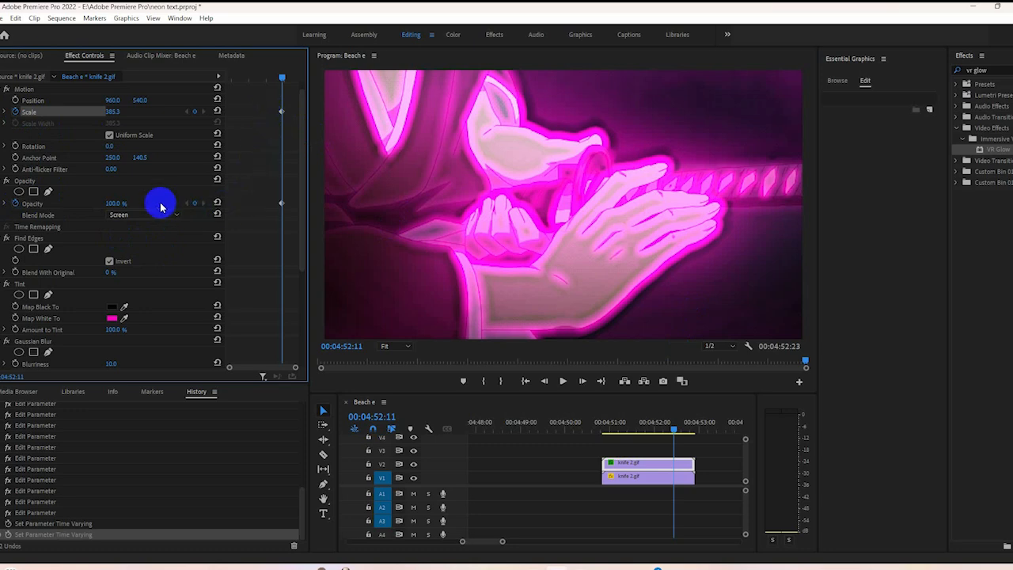
Shift the V2 clip's Scale and Opacity keyframes to 00:04:52:15.
{"action": "left_click", "coordinate": [545, 382]}
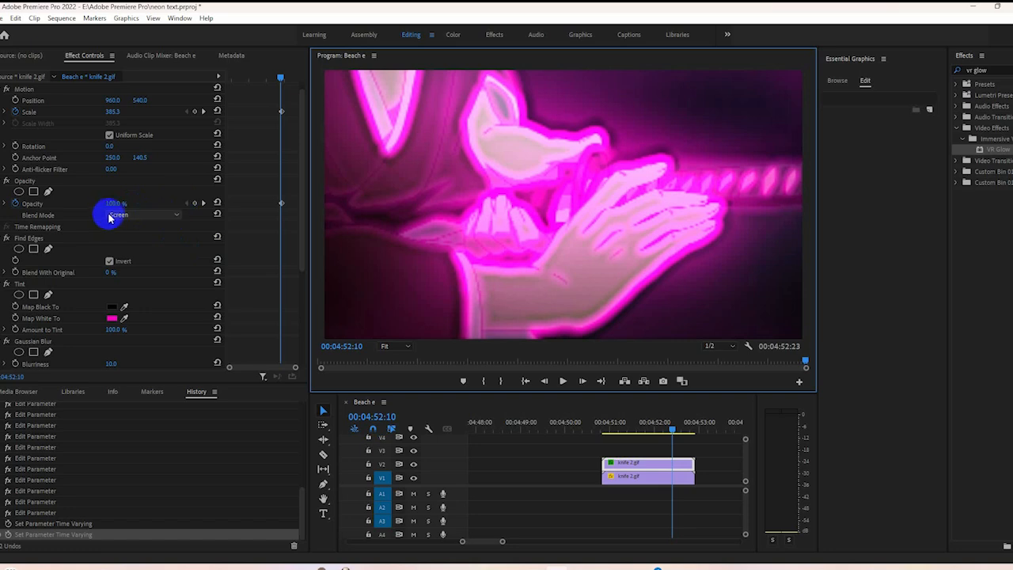
{"action": "left_click_drag", "start_coordinate": [112, 206], "coordinate": [34, 204]}
{"action": "left_click", "coordinate": [672, 432]}
{"action": "left_click_drag", "start_coordinate": [673, 434], "coordinate": [680, 435]}
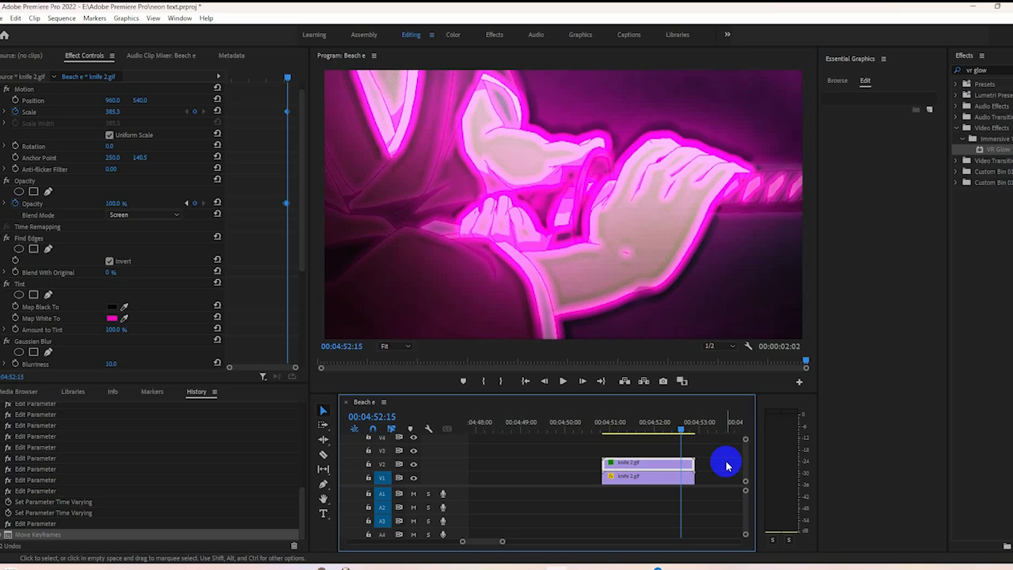
At 00:04:52:22, set the V2 clip's Opacity to 66% and increase its Scale.
{"action": "left_click_drag", "start_coordinate": [679, 424], "coordinate": [694, 428]}
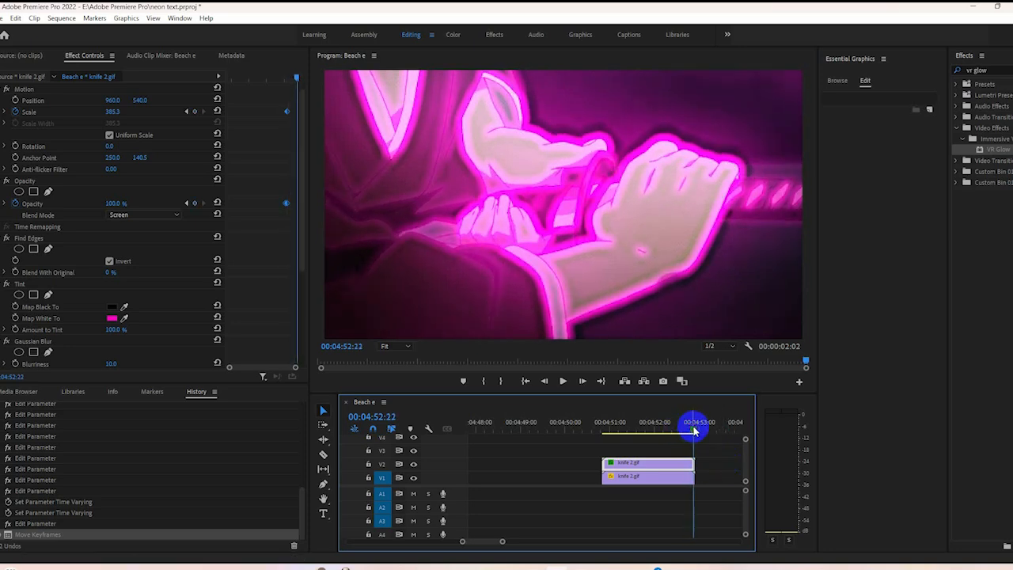
{"action": "type", "text": "66"}
{"action": "key", "text": "Return"}
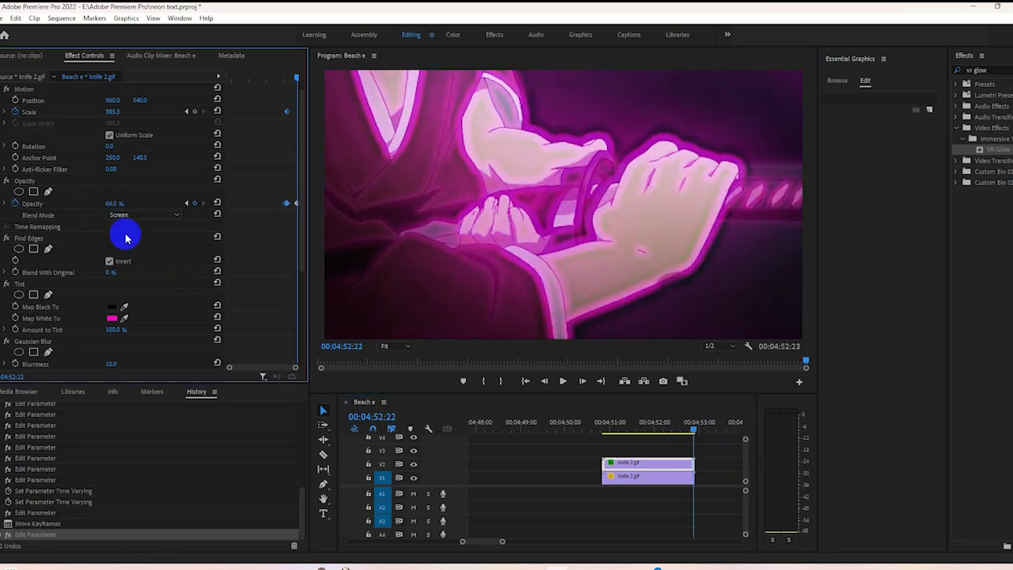
{"action": "left_click", "coordinate": [110, 116]}
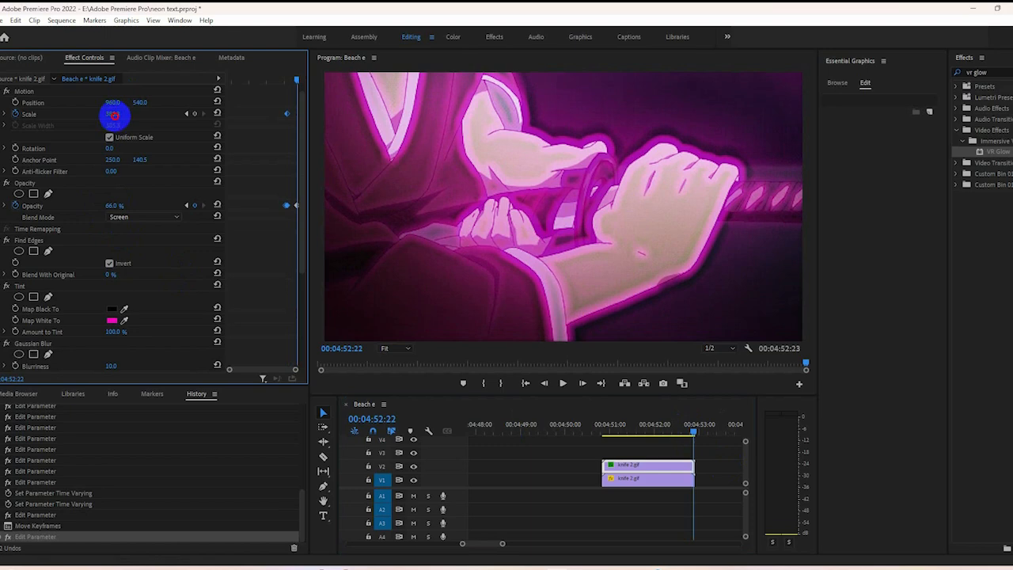
{"action": "left_click_drag", "start_coordinate": [119, 116], "coordinate": [159, 116]}
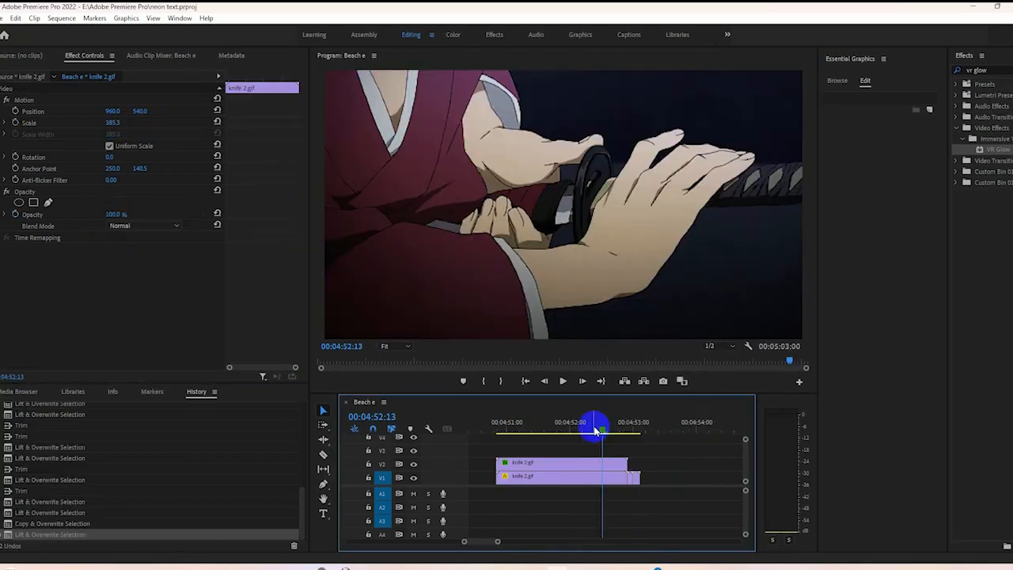
Play back the knife 2.gif sequence to review the neon effect with its fade and zoom.
{"action": "left_click_drag", "start_coordinate": [593, 420], "coordinate": [525, 445]}
{"action": "key", "text": "space"}
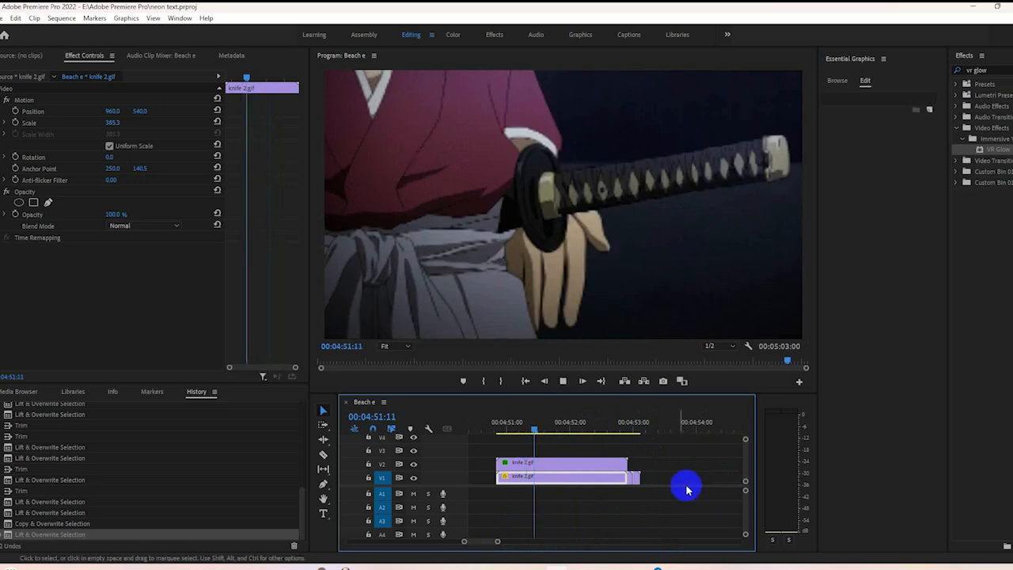
{"action": "key", "text": "space"}
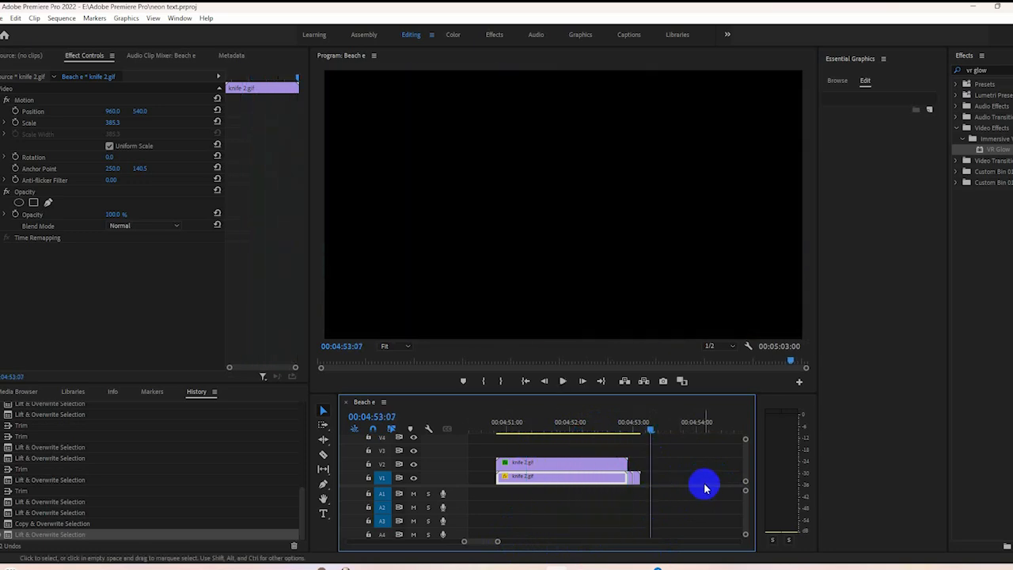
{"action": "left_click_drag", "start_coordinate": [657, 432], "coordinate": [572, 441]}
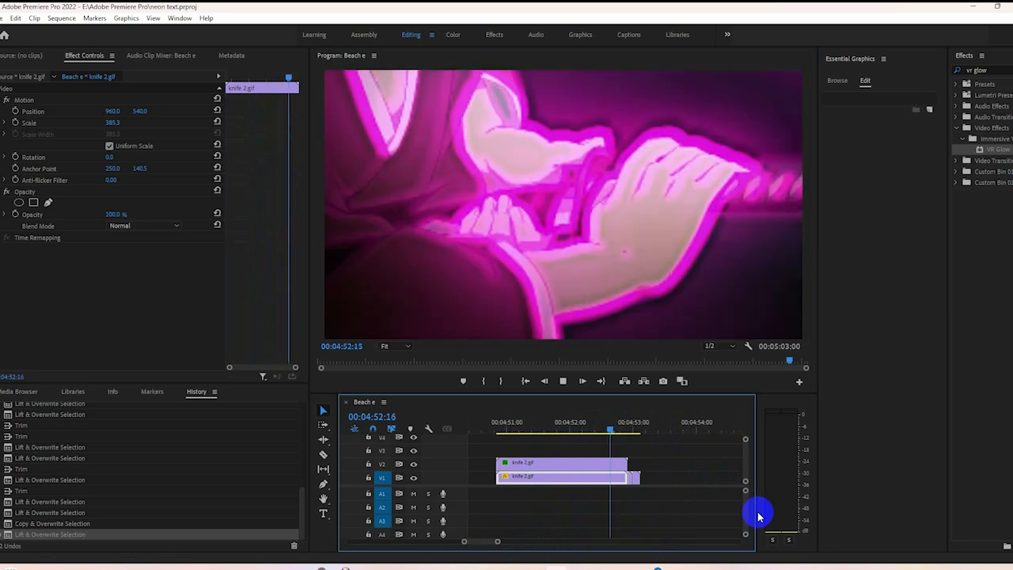
{"action": "key", "text": "space"}
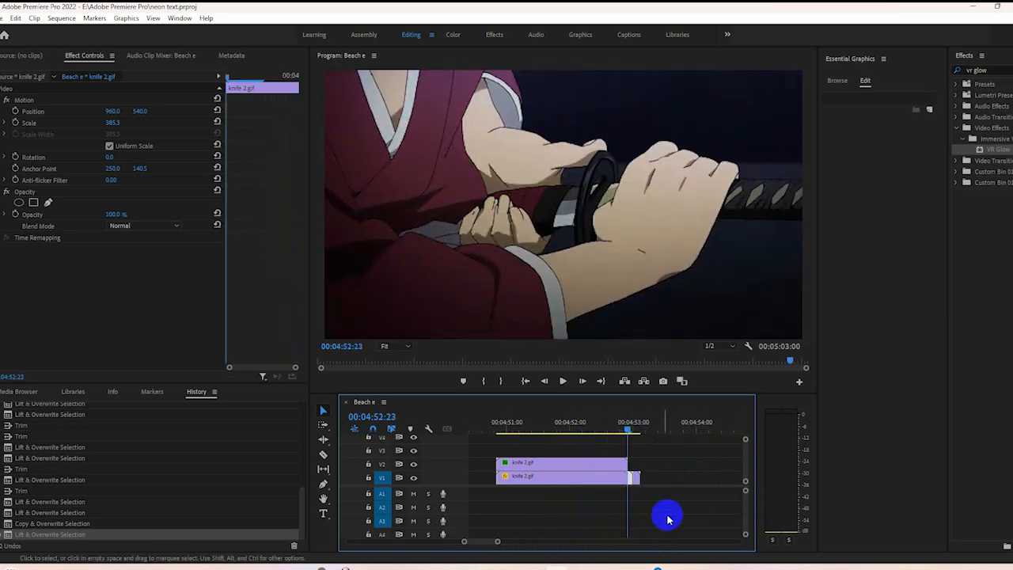
Delete the separate leftover clip on V1 beyond the knife 2.gif clips.
{"action": "left_click_drag", "start_coordinate": [496, 542], "coordinate": [522, 544]}
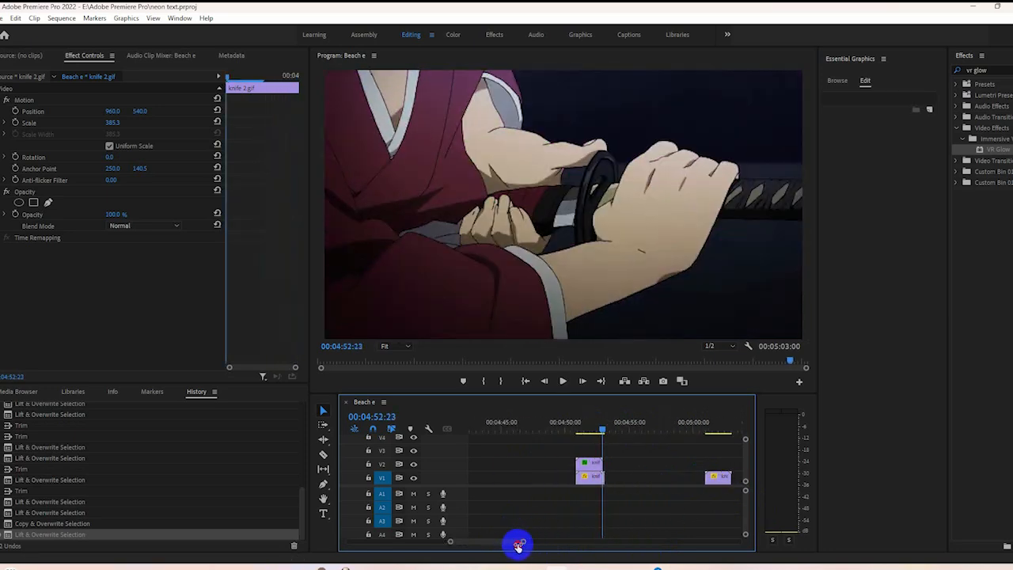
{"action": "left_click", "coordinate": [715, 476]}
{"action": "key", "text": "Delete"}
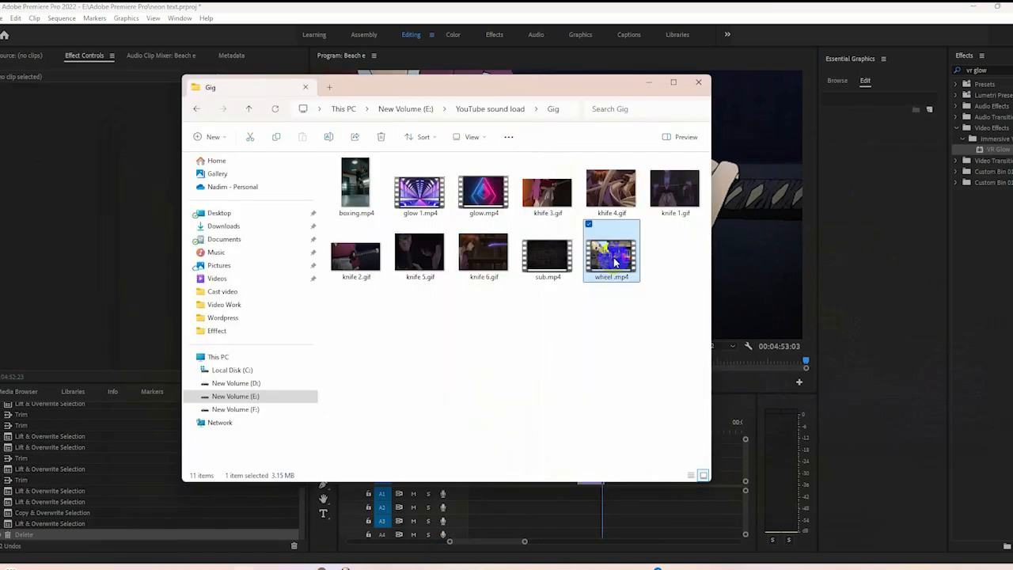
Import wheel.mp4 from the Gig folder and place it on V1 after the knife 2.gif clips.
{"action": "left_click", "coordinate": [384, 567]}
{"action": "left_click_drag", "start_coordinate": [592, 95], "coordinate": [352, 89]}
{"action": "left_click_drag", "start_coordinate": [362, 254], "coordinate": [633, 479]}
{"action": "left_click_drag", "start_coordinate": [533, 545], "coordinate": [535, 544]}
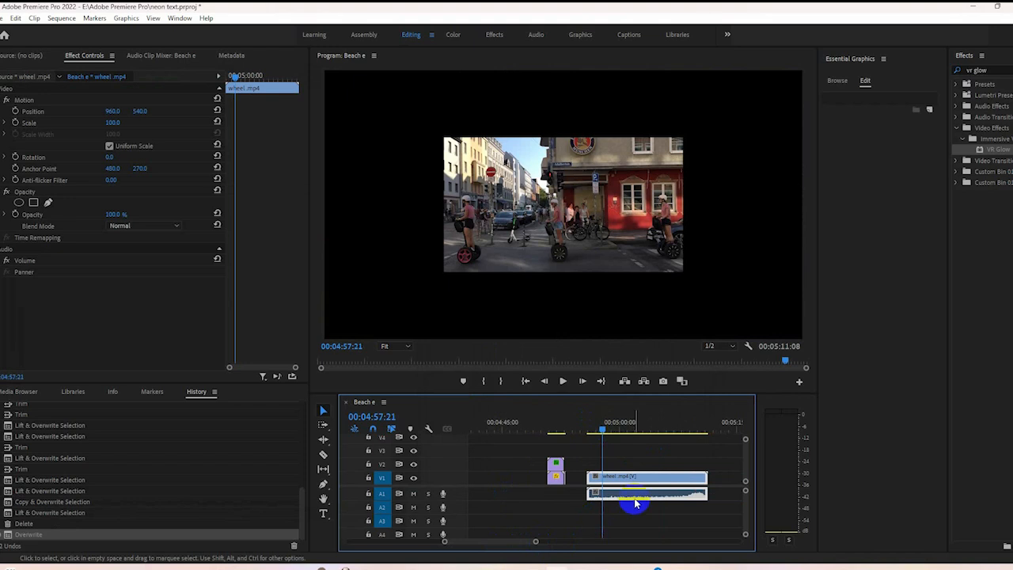
Unlink wheel.mp4's audio from its video and delete the audio.
{"action": "right_click", "coordinate": [635, 502]}
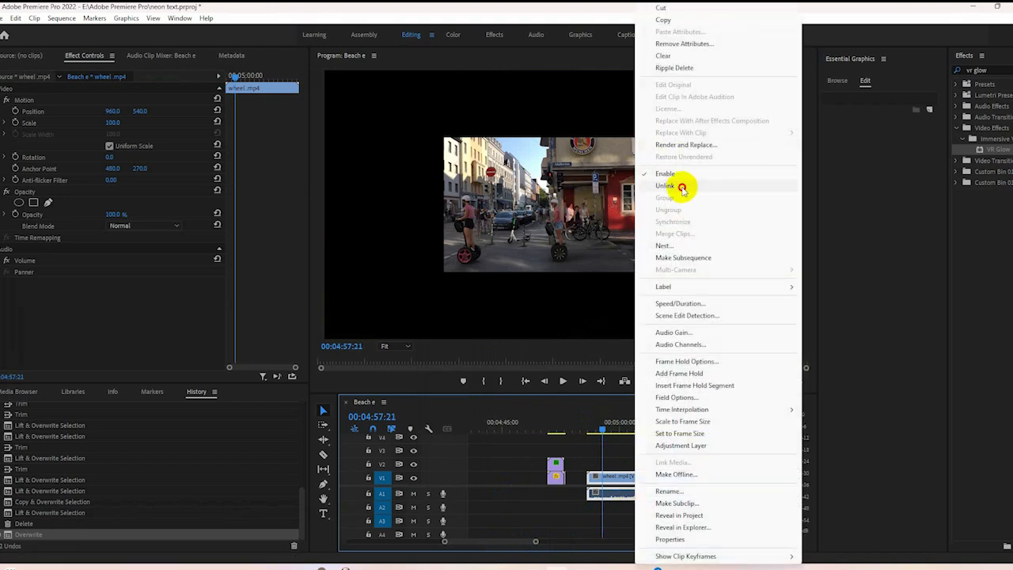
{"action": "left_click", "coordinate": [683, 187]}
{"action": "left_click", "coordinate": [646, 495]}
{"action": "key", "text": "Delete"}
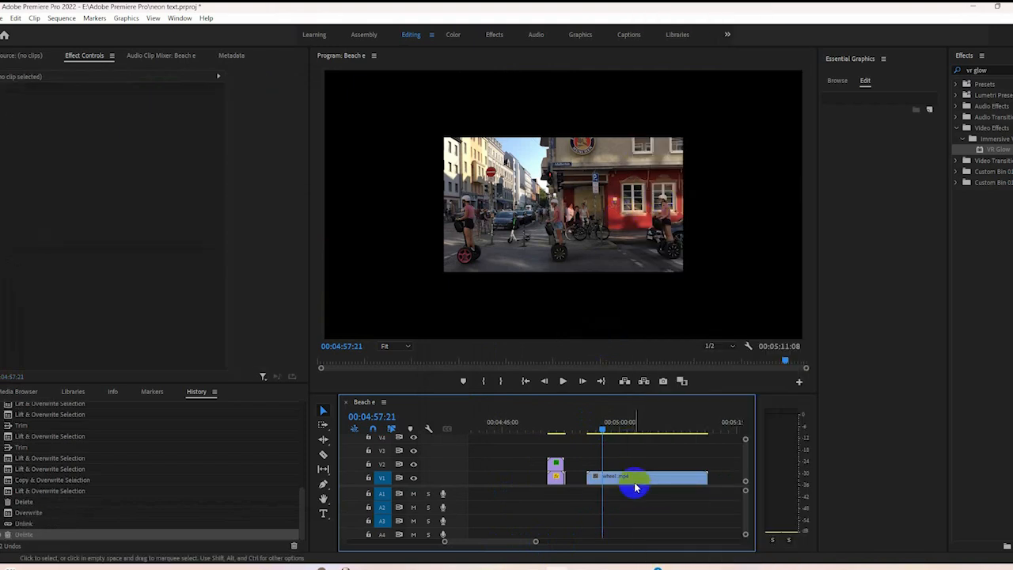
Scale wheel.mp4 up to 203 so it fills the frame, and duplicate it onto V2 directly above.
{"action": "left_click", "coordinate": [499, 194]}
{"action": "left_click_drag", "start_coordinate": [441, 137], "coordinate": [290, 71]}
{"action": "left_click", "coordinate": [626, 480]}
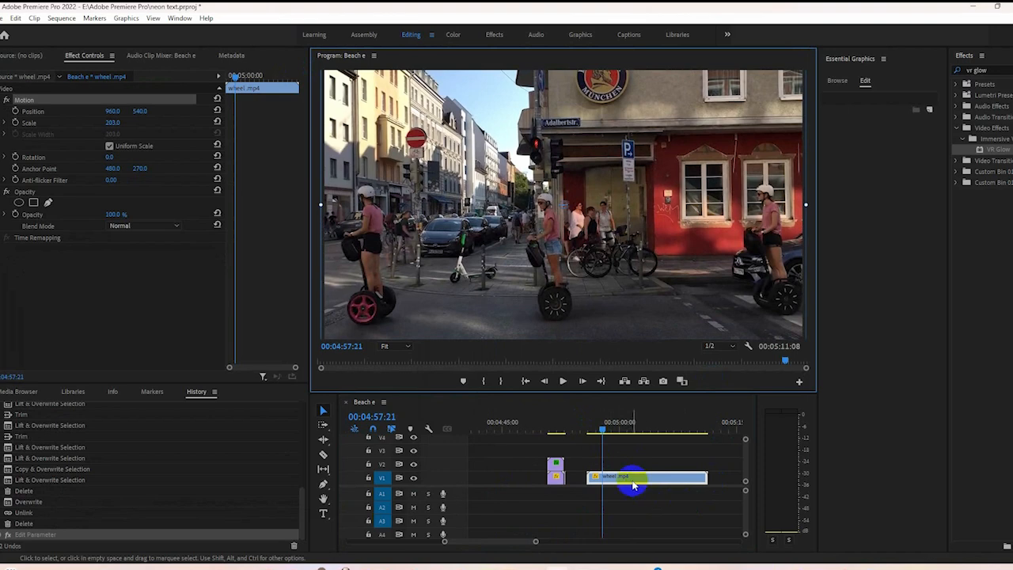
{"action": "mouse_move", "coordinate": [626, 478]}
{"action": "left_mouse_down", "text": "alt"}
{"action": "mouse_move", "coordinate": [628, 457]}
{"action": "mouse_move", "coordinate": [633, 474]}
{"action": "left_mouse_up", "text": "alt"}
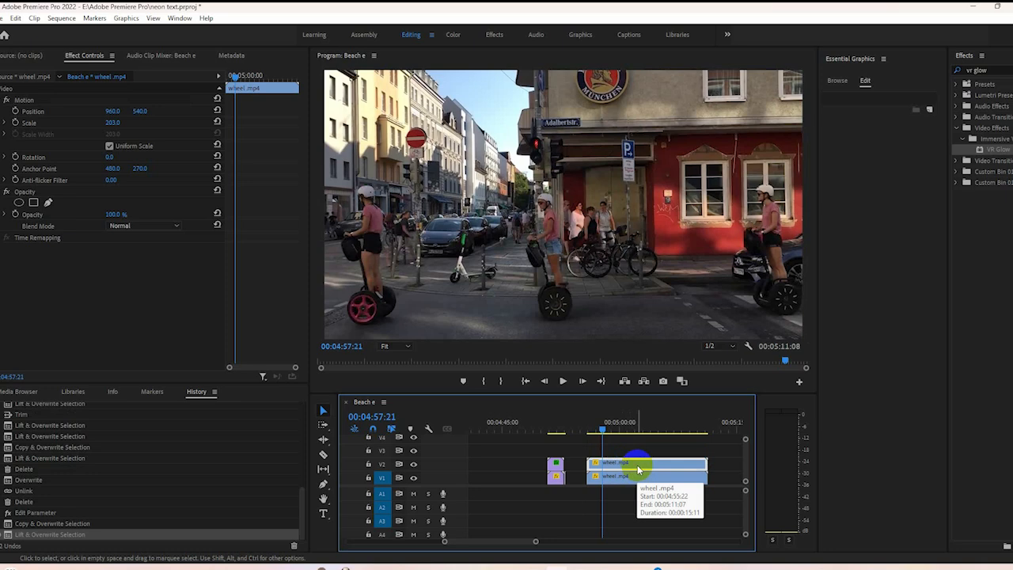
Apply the Find Edges and Tint effects to the wheel.mp4 copy on V2.
{"action": "left_click", "coordinate": [977, 70]}
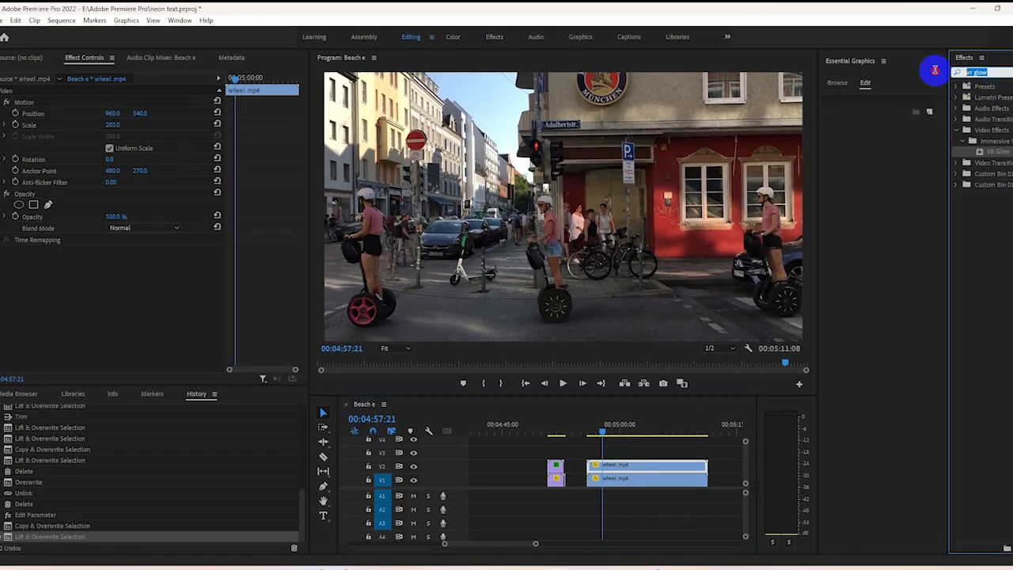
{"action": "type", "text": "find"}
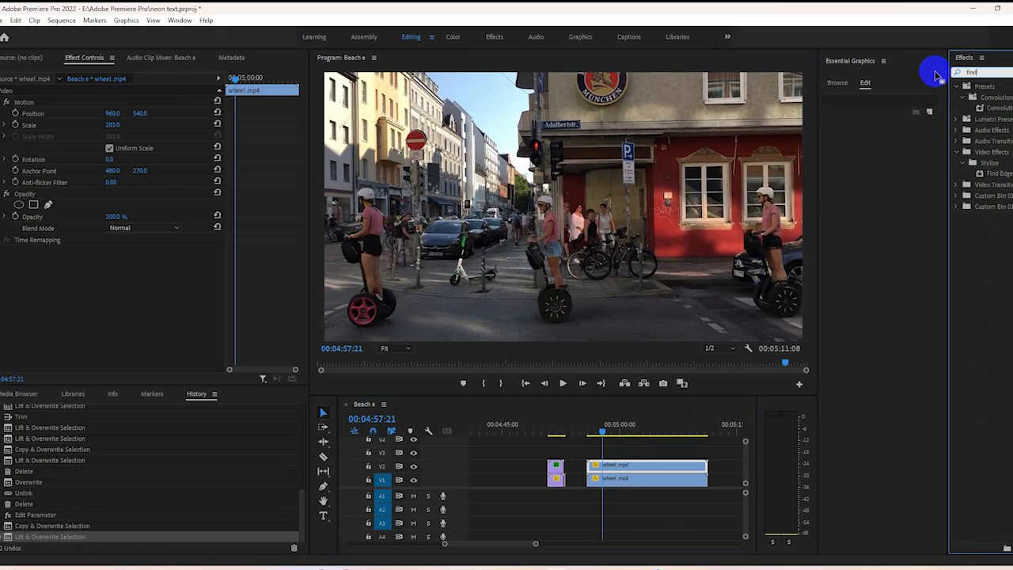
{"action": "type", "text": " edge"}
{"action": "left_click_drag", "start_coordinate": [996, 172], "coordinate": [618, 468]}
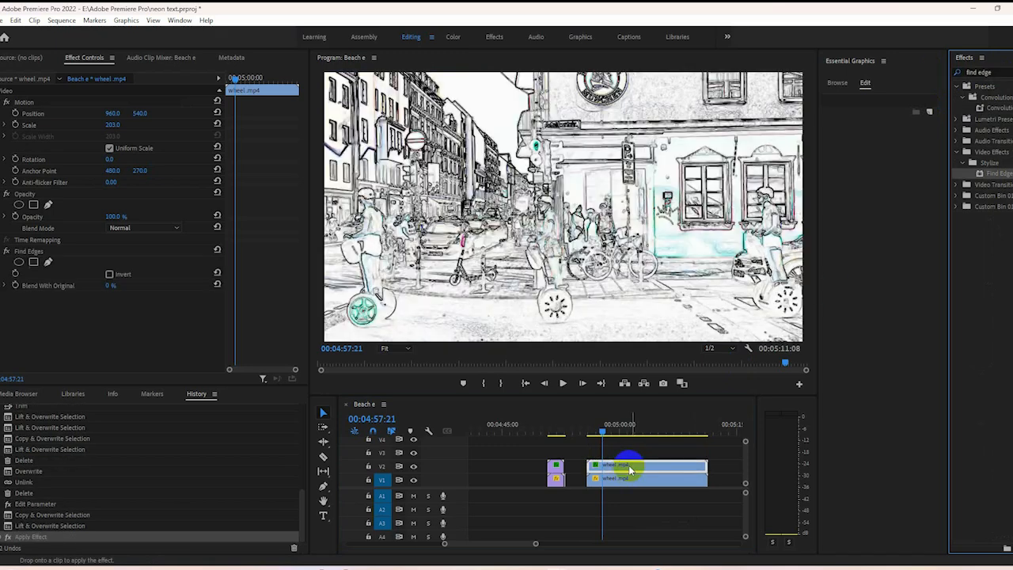
{"action": "left_click_drag", "start_coordinate": [1005, 69], "coordinate": [946, 75]}
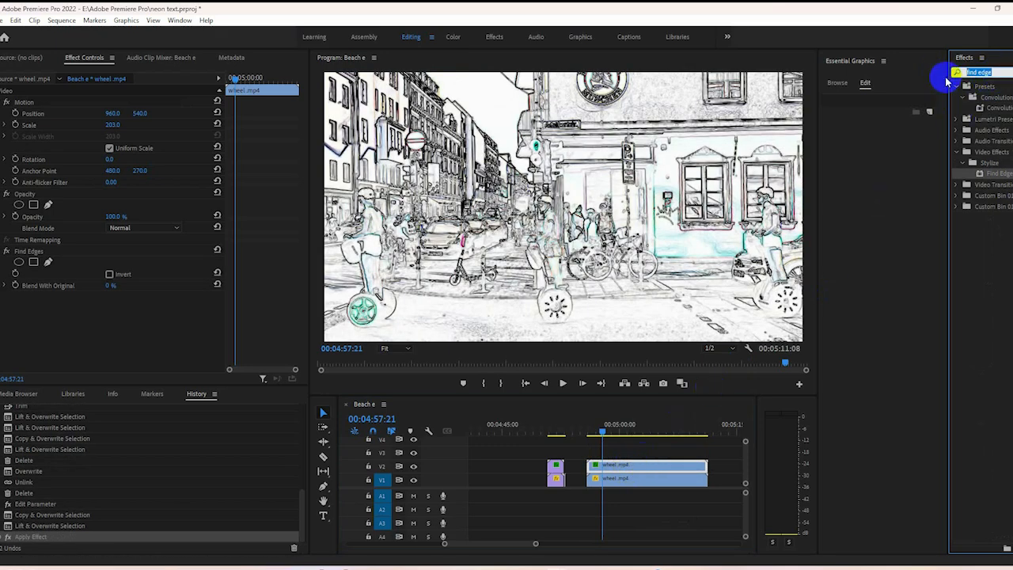
{"action": "type", "text": "tint"}
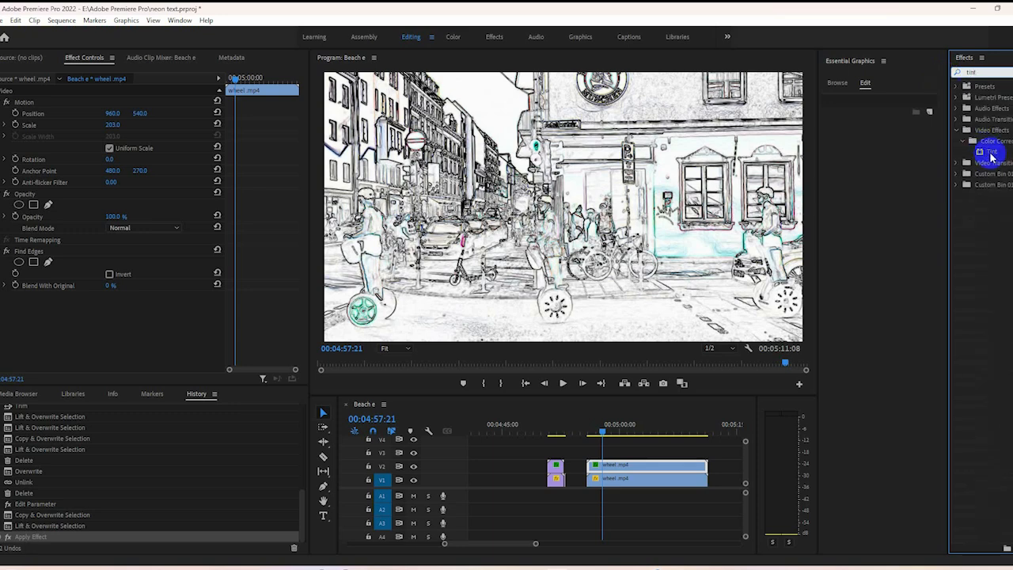
{"action": "left_click_drag", "start_coordinate": [994, 160], "coordinate": [634, 467]}
Add the Gaussian Blur and VR Glow effects to the wheel.mp4 copy on V2.
{"action": "left_click_drag", "start_coordinate": [979, 73], "coordinate": [957, 73]}
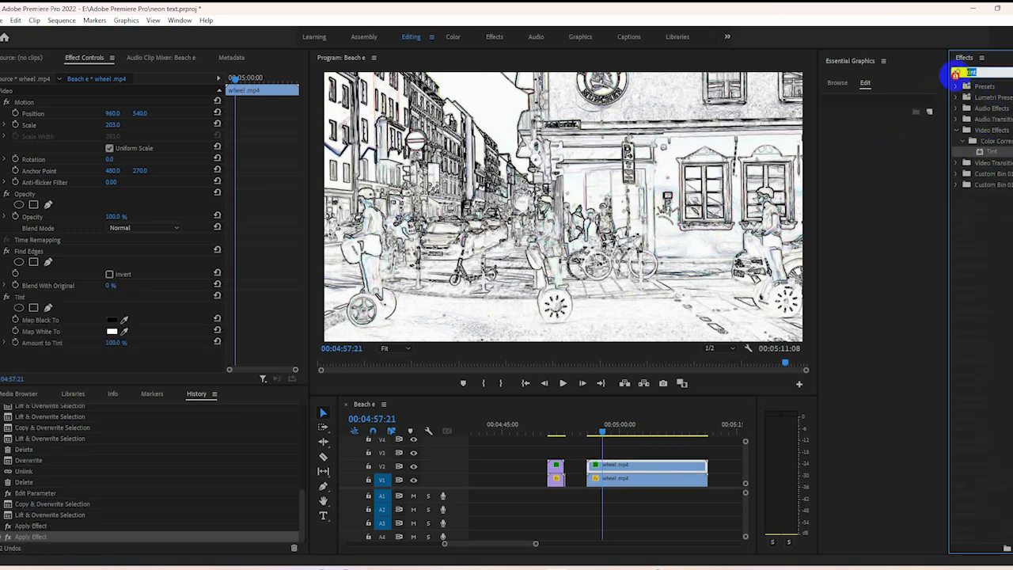
{"action": "type", "text": "g"}
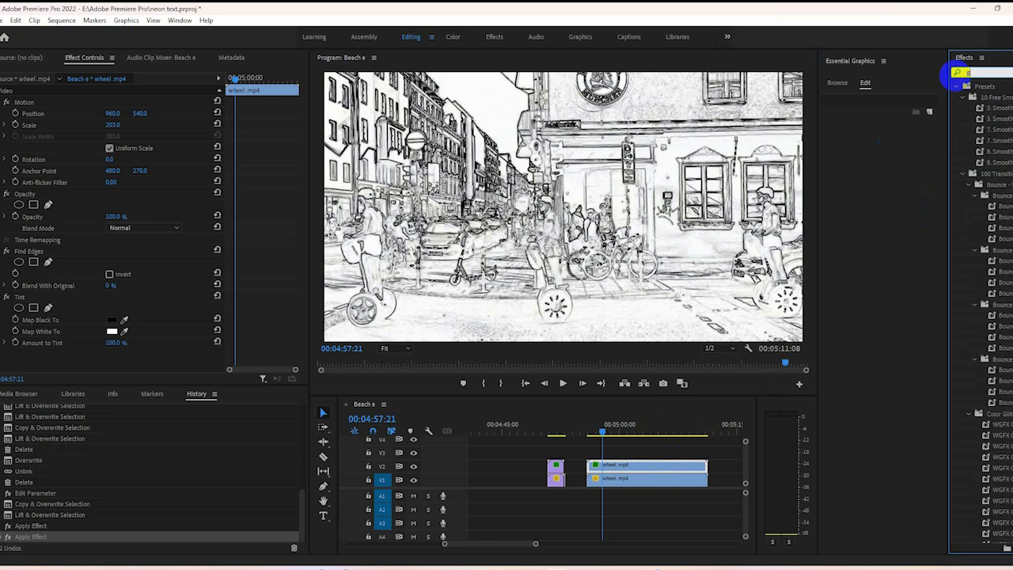
{"action": "type", "text": "aus"}
{"action": "left_click", "coordinate": [1007, 110]}
{"action": "left_click_drag", "start_coordinate": [1003, 192], "coordinate": [629, 467]}
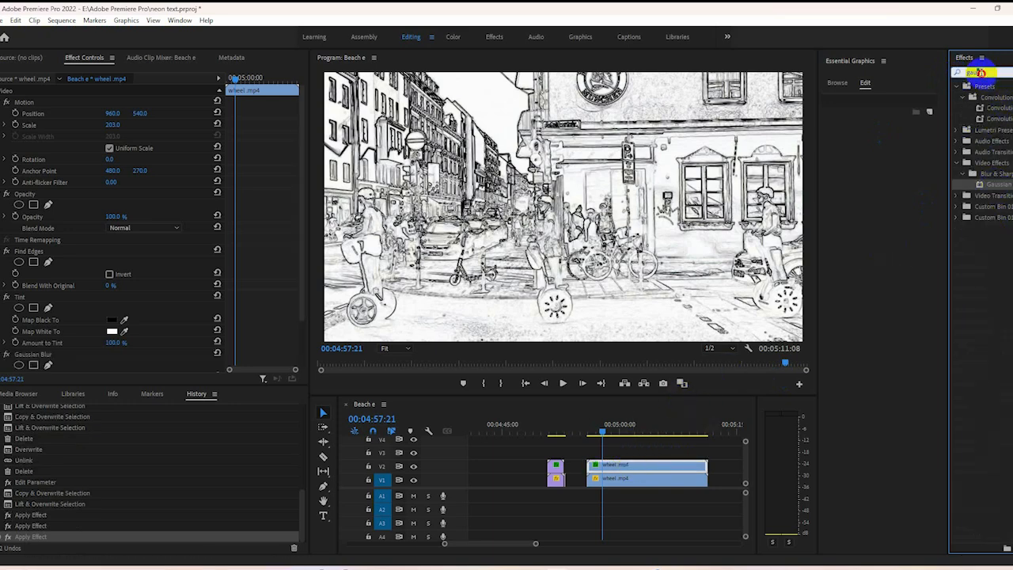
{"action": "left_click", "coordinate": [953, 78]}
{"action": "type", "text": "vr"}
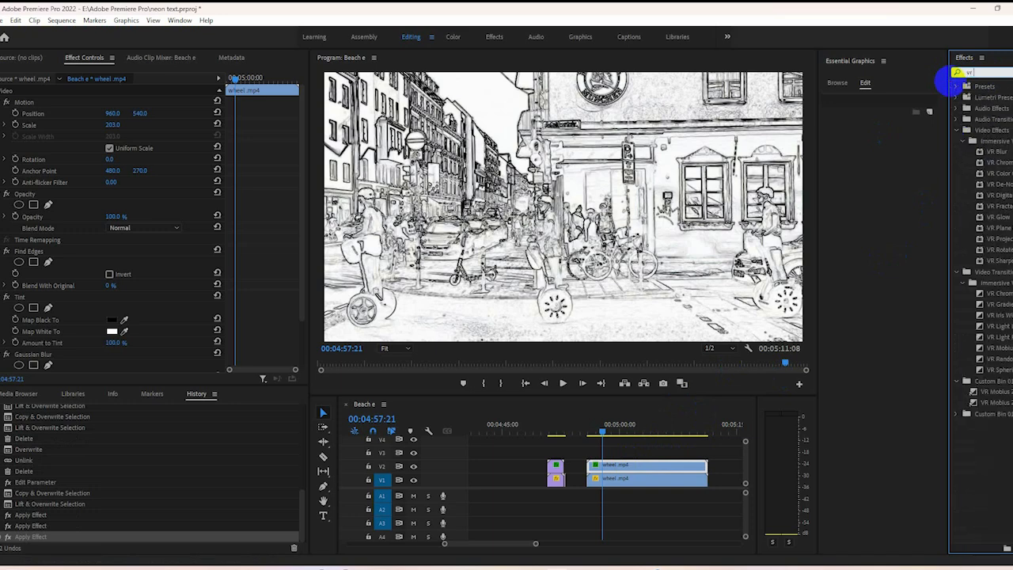
{"action": "type", "text": " glow"}
{"action": "left_click_drag", "start_coordinate": [995, 152], "coordinate": [621, 465]}
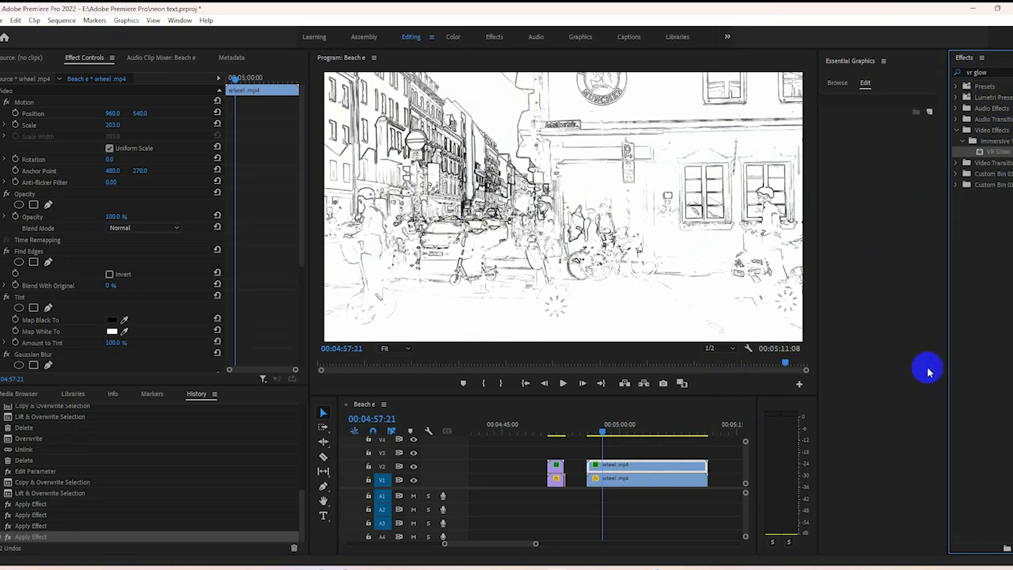
Enable Invert for the Find Edges effect on the V2 wheel.mp4 clip.
{"action": "left_click", "coordinate": [646, 477]}
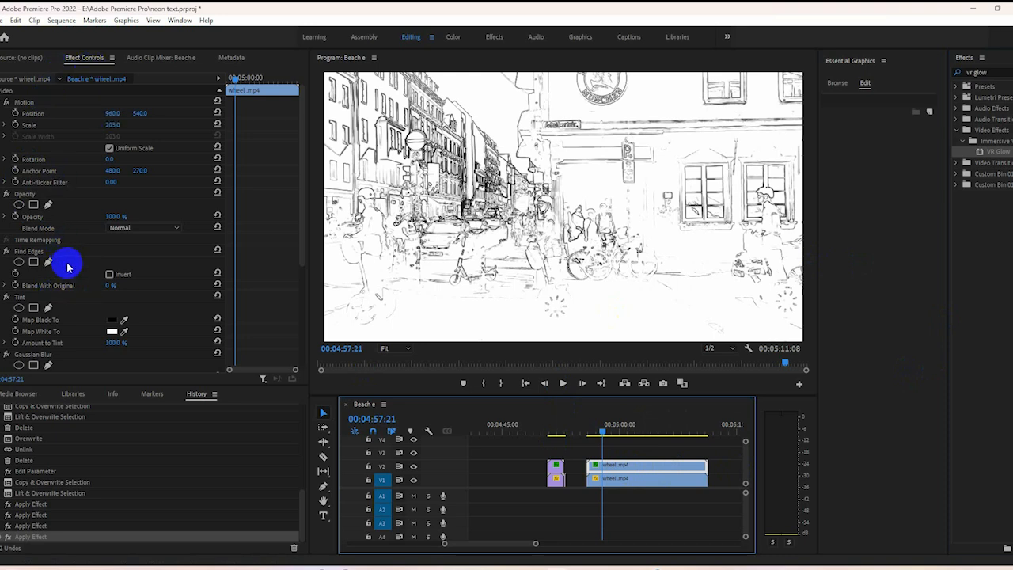
{"action": "scroll", "coordinate": [67, 265], "scroll_direction": "down", "scroll_amount": 1}
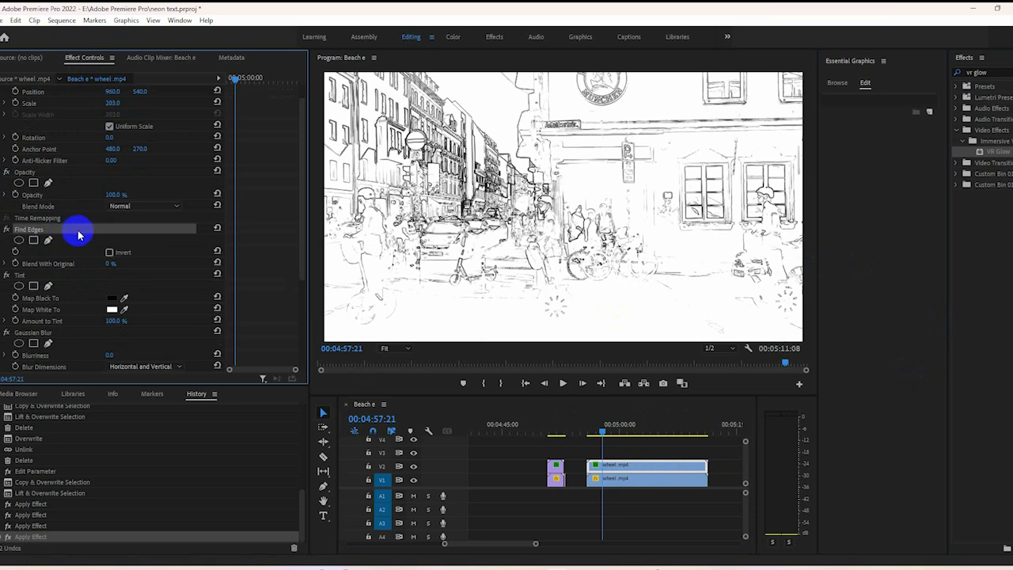
{"action": "scroll", "coordinate": [83, 230], "scroll_direction": "down", "scroll_amount": 1}
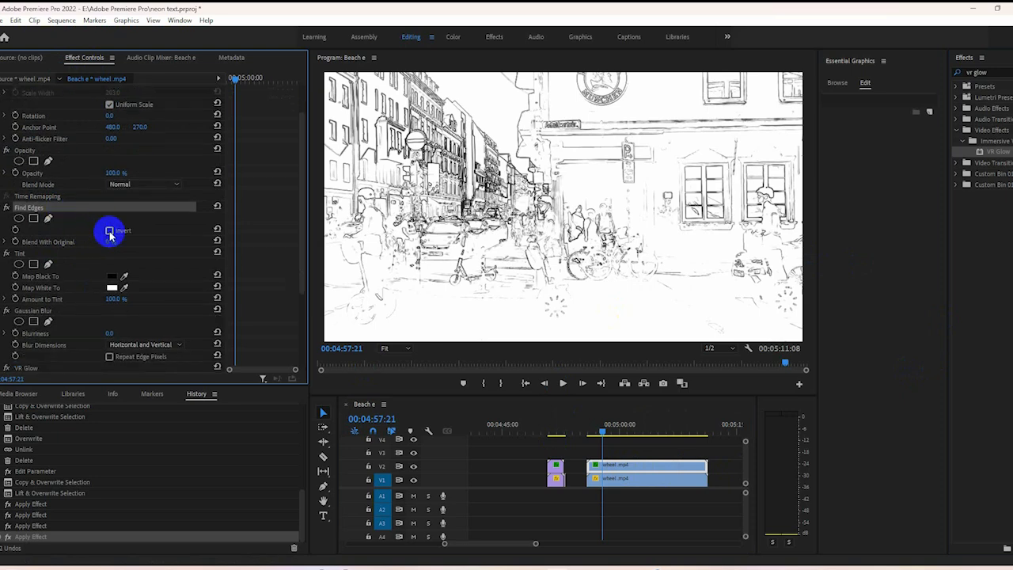
{"action": "left_click", "coordinate": [109, 231]}
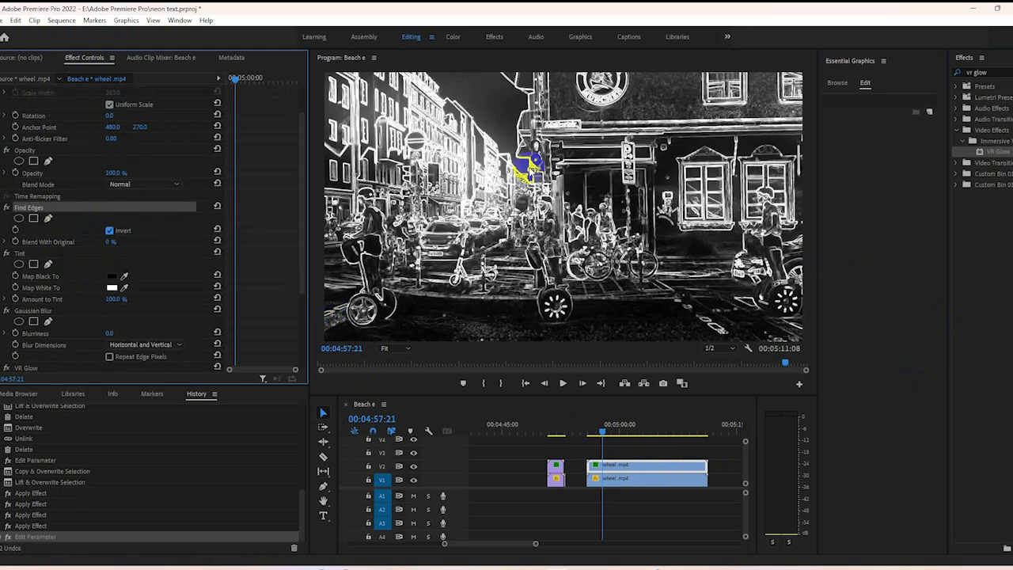
Change the Tint effect's Map White To colour on the V2 wheel.mp4 clip to magenta (EC14FF).
{"action": "scroll", "coordinate": [104, 265], "scroll_direction": "down", "scroll_amount": 1}
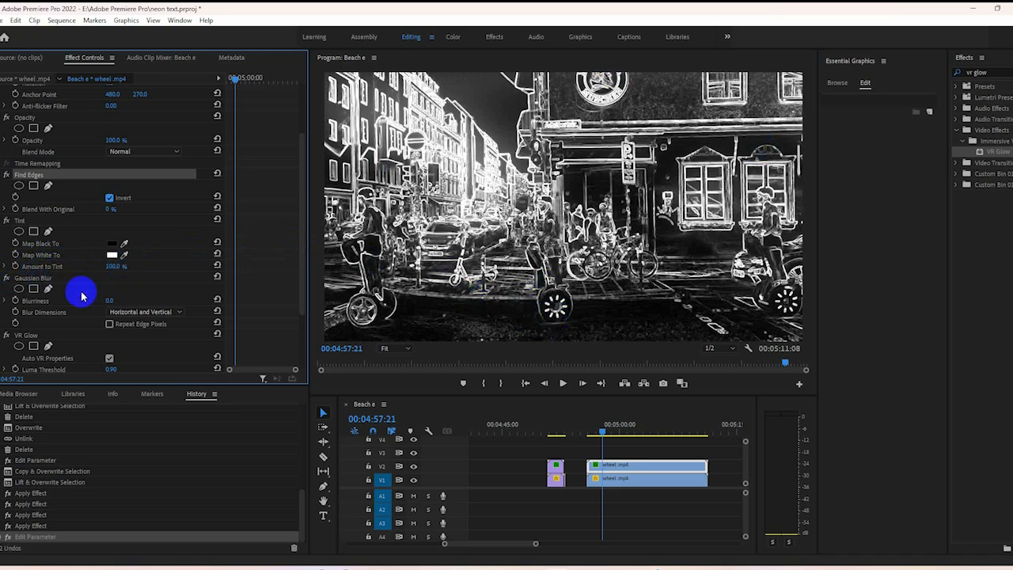
{"action": "scroll", "coordinate": [71, 300], "scroll_direction": "down", "scroll_amount": 1}
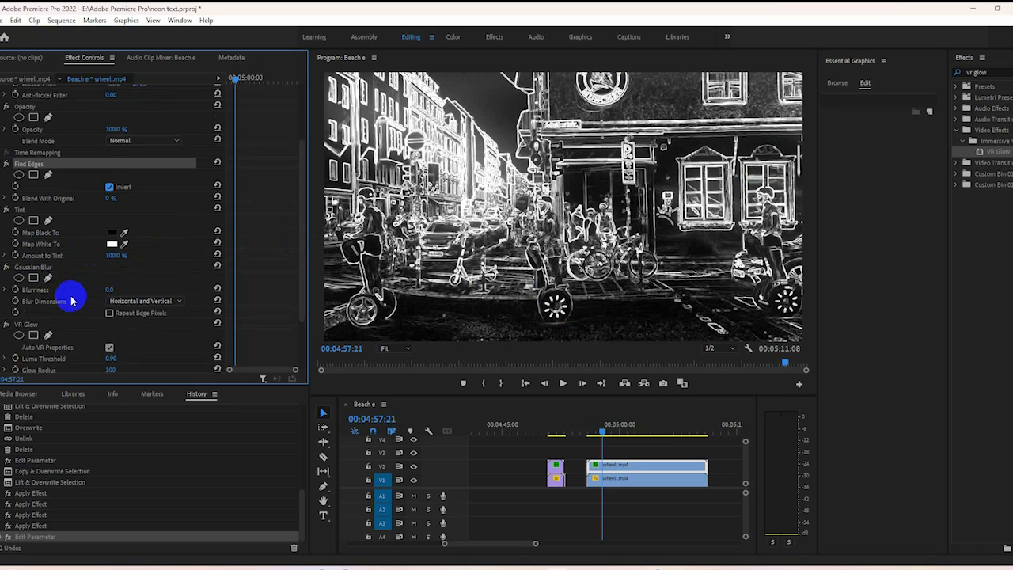
{"action": "left_click", "coordinate": [112, 244]}
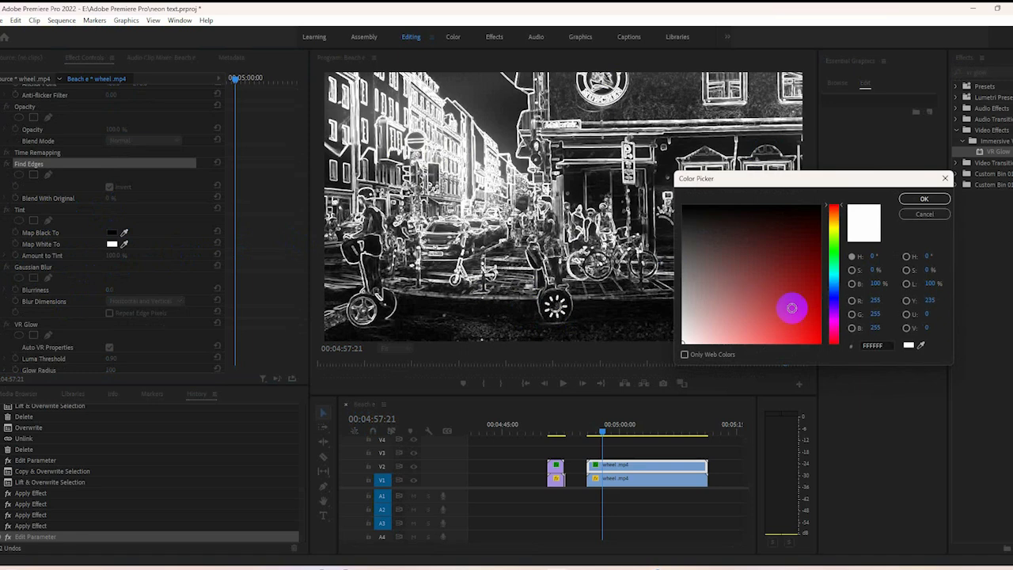
{"action": "left_click", "coordinate": [833, 319]}
{"action": "left_click", "coordinate": [810, 344]}
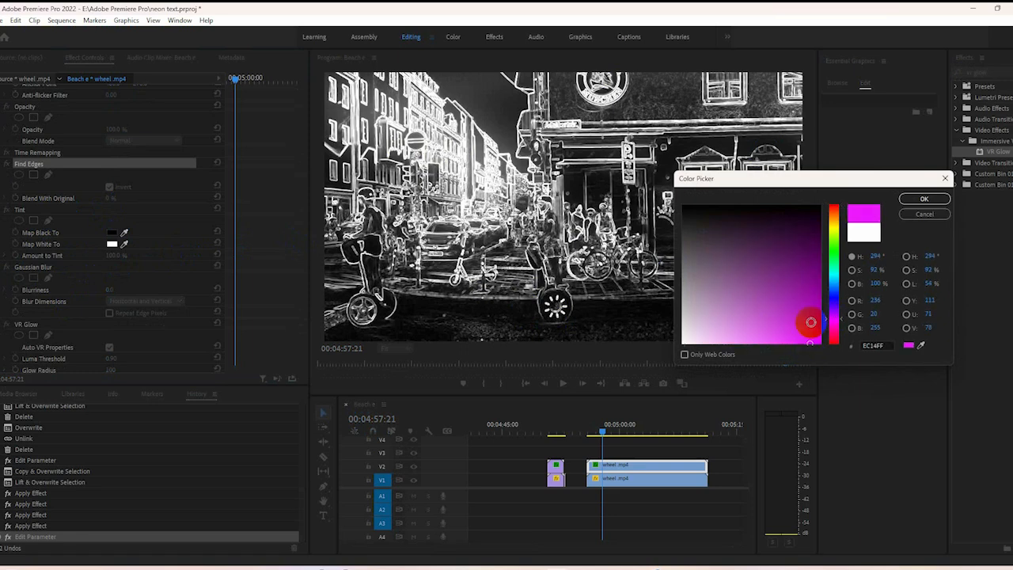
{"action": "left_click", "coordinate": [910, 199]}
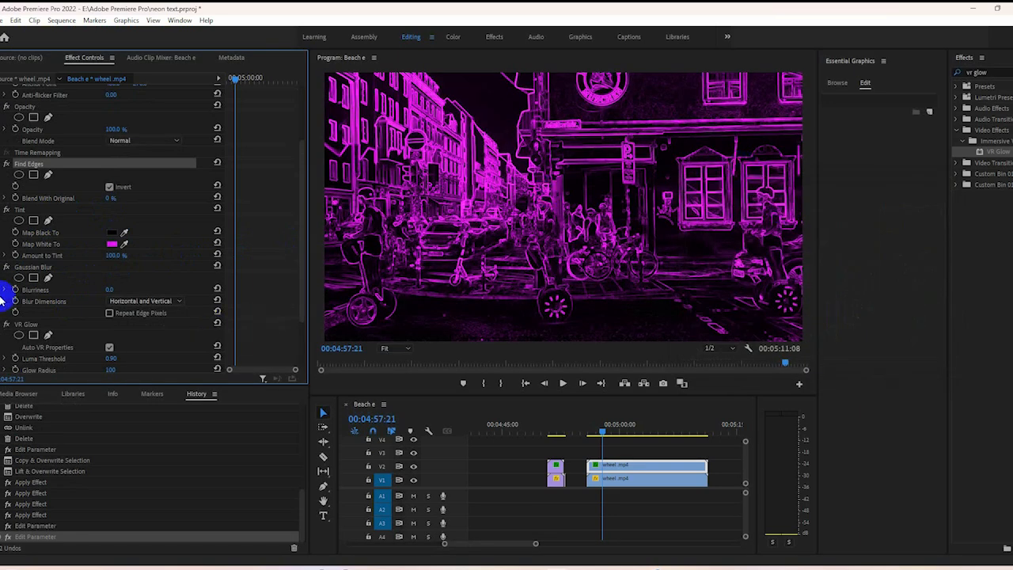
Set the V2 wheel.mp4 clip's Gaussian Blur Blurriness to 12, with VR Glow Luma Threshold 0.40 and Glow Brightness 1.40.
{"action": "left_click_drag", "start_coordinate": [111, 291], "coordinate": [118, 291]}
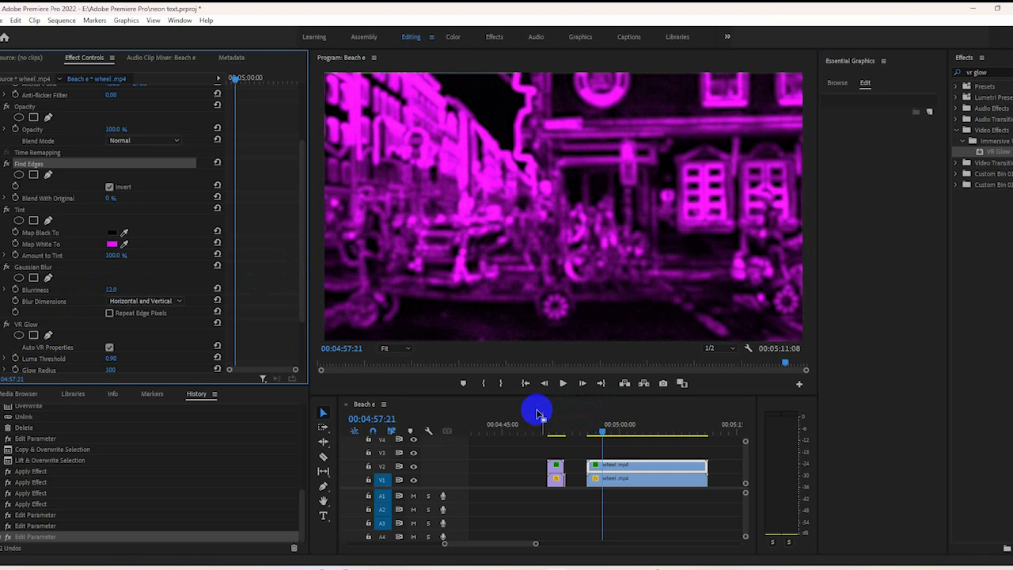
{"action": "scroll", "coordinate": [70, 285], "scroll_direction": "down", "scroll_amount": 2}
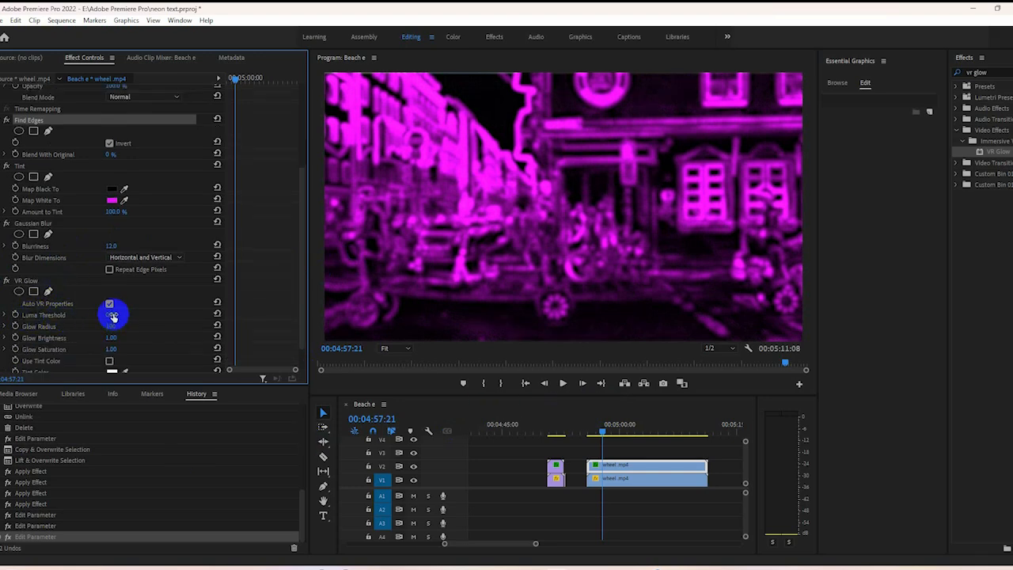
{"action": "left_click_drag", "start_coordinate": [111, 314], "coordinate": [110, 315]}
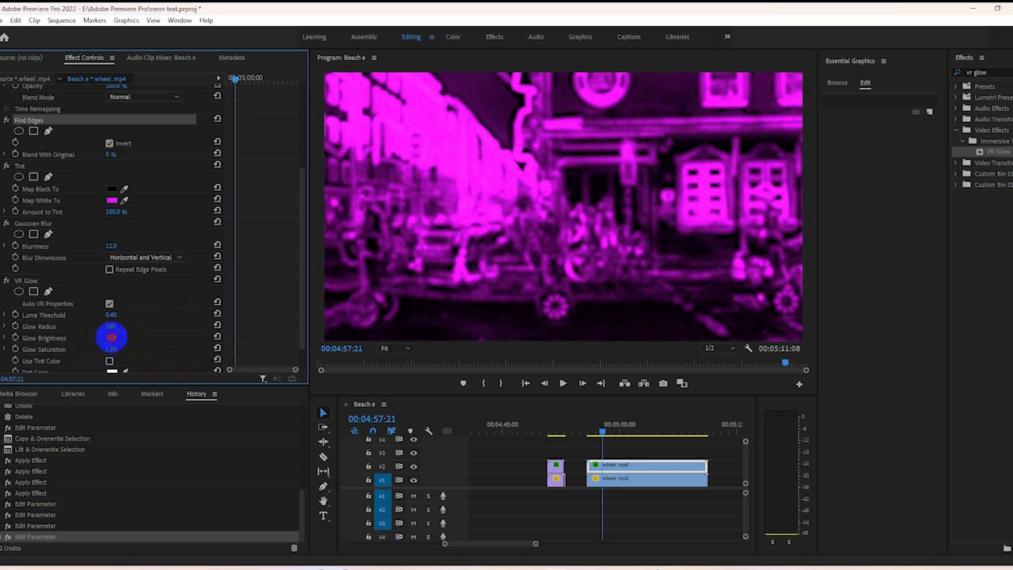
{"action": "left_click_drag", "start_coordinate": [116, 337], "coordinate": [113, 335]}
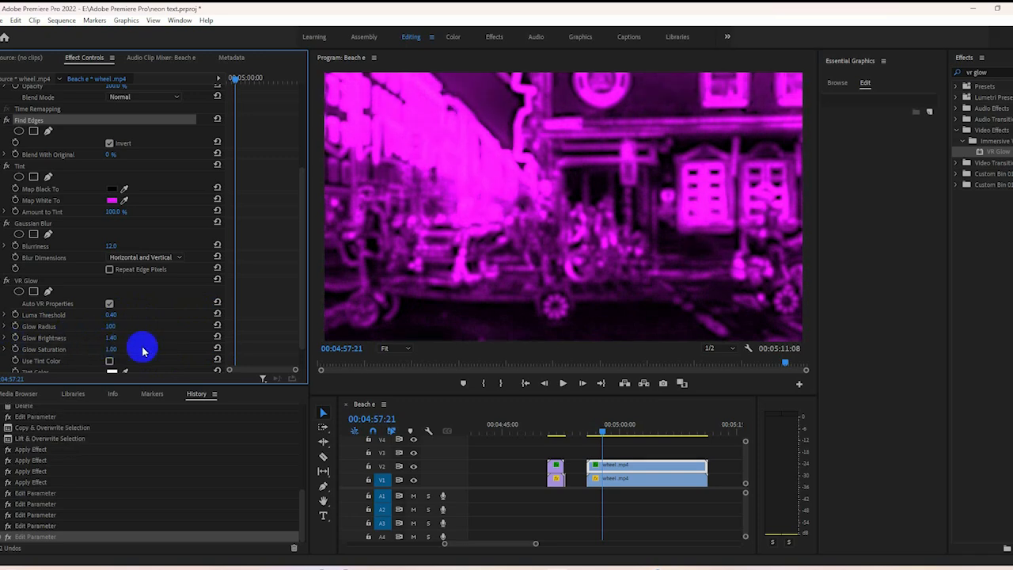
{"action": "scroll", "coordinate": [174, 356], "scroll_direction": "down", "scroll_amount": 1}
Set the V2 wheel.mp4 clip's opacity blend mode to Screen.
{"action": "scroll", "coordinate": [173, 355], "scroll_direction": "up", "scroll_amount": 2}
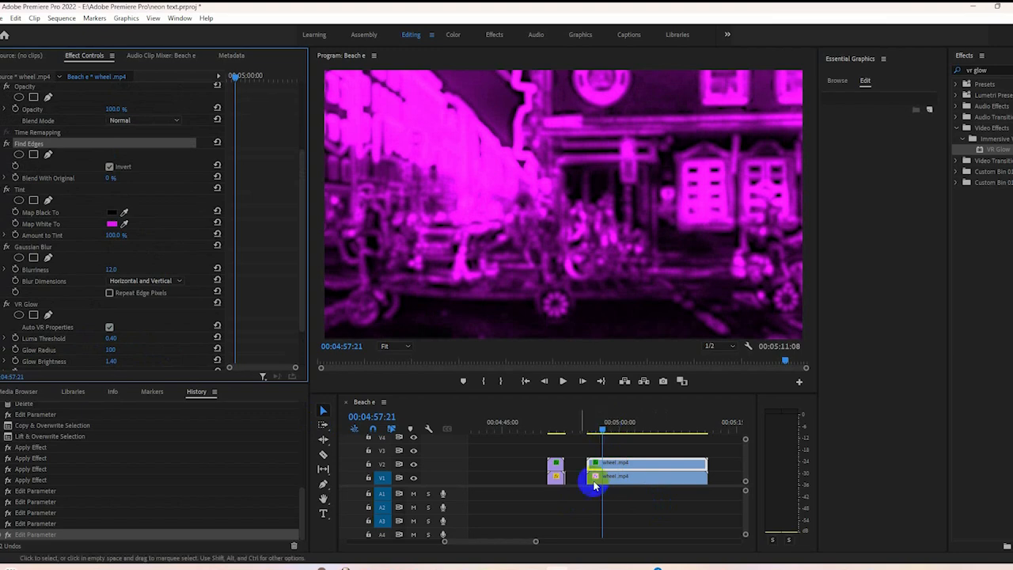
{"action": "scroll", "coordinate": [198, 254], "scroll_direction": "up", "scroll_amount": 4}
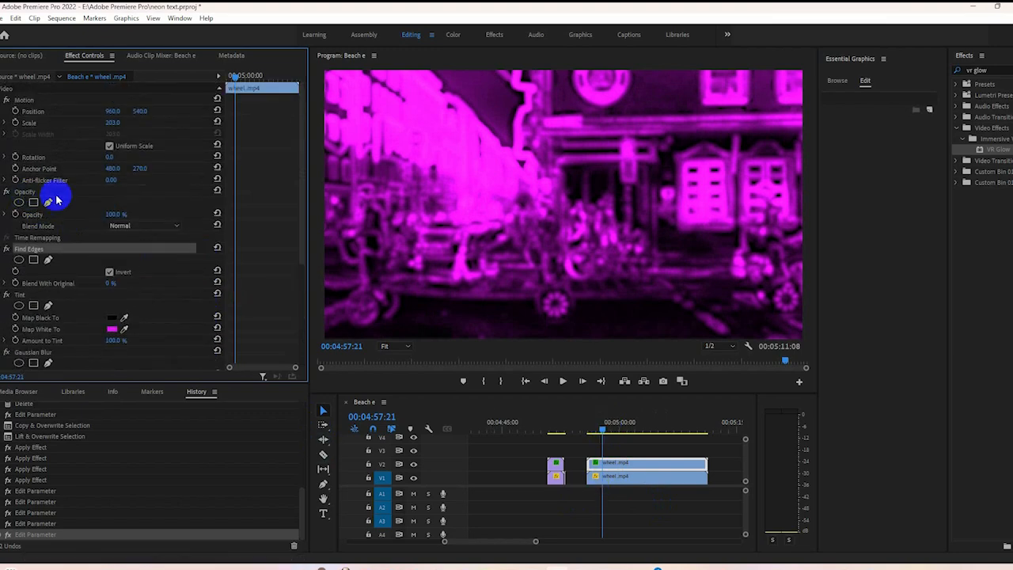
{"action": "left_click", "coordinate": [162, 229]}
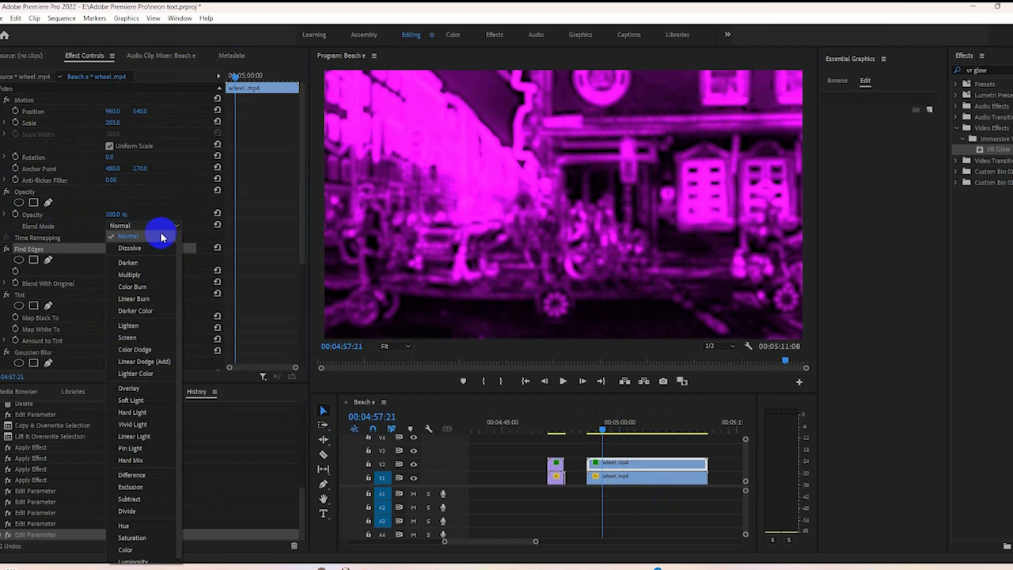
{"action": "left_click", "coordinate": [144, 338]}
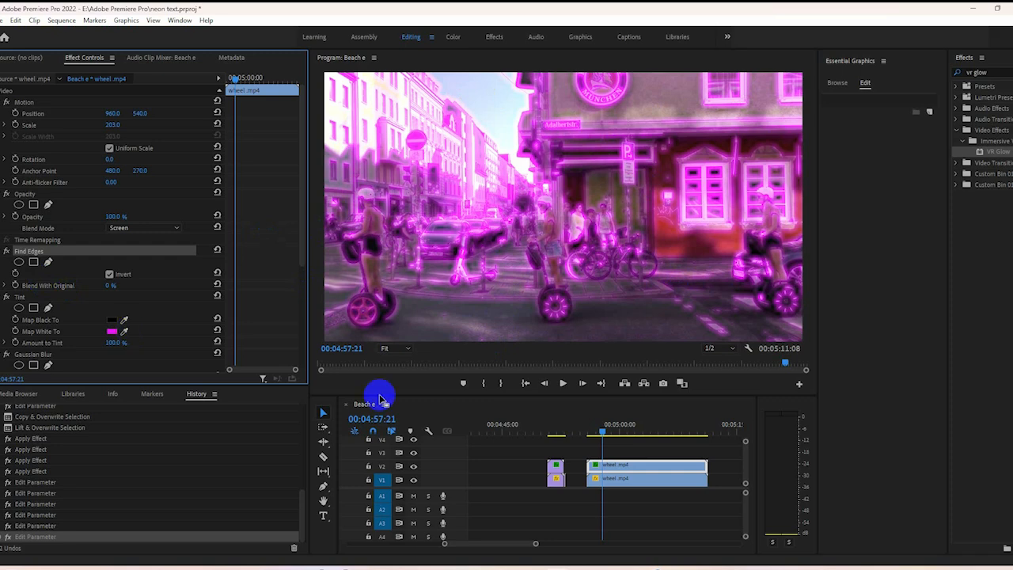
Start Scale and Opacity keyframes on the V2 wheel.mp4 clip at 00:04:57:21, and set Opacity to 0% one frame earlier.
{"action": "left_click", "coordinate": [15, 124]}
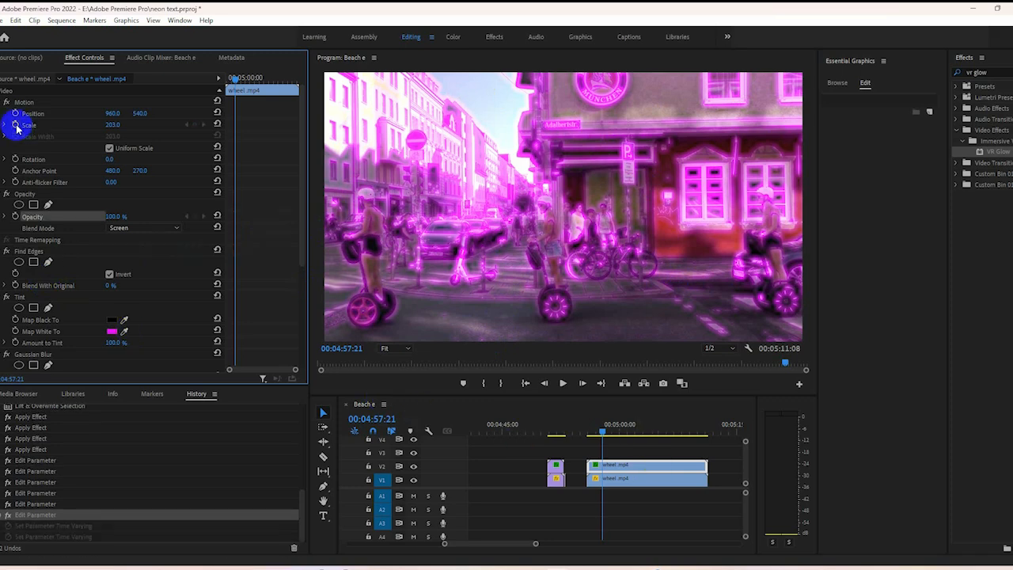
{"action": "left_click", "coordinate": [15, 217]}
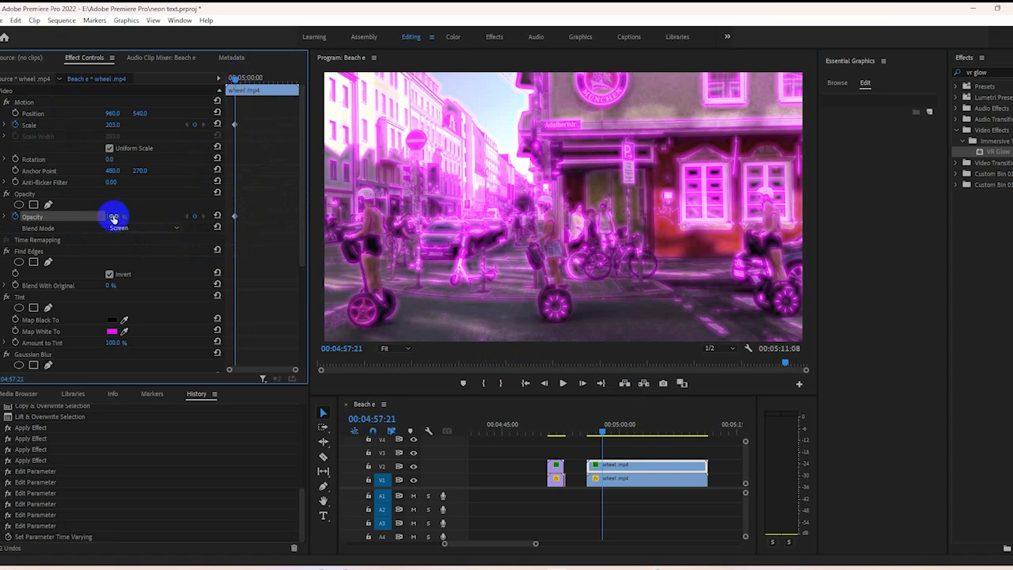
{"action": "left_click", "coordinate": [544, 383]}
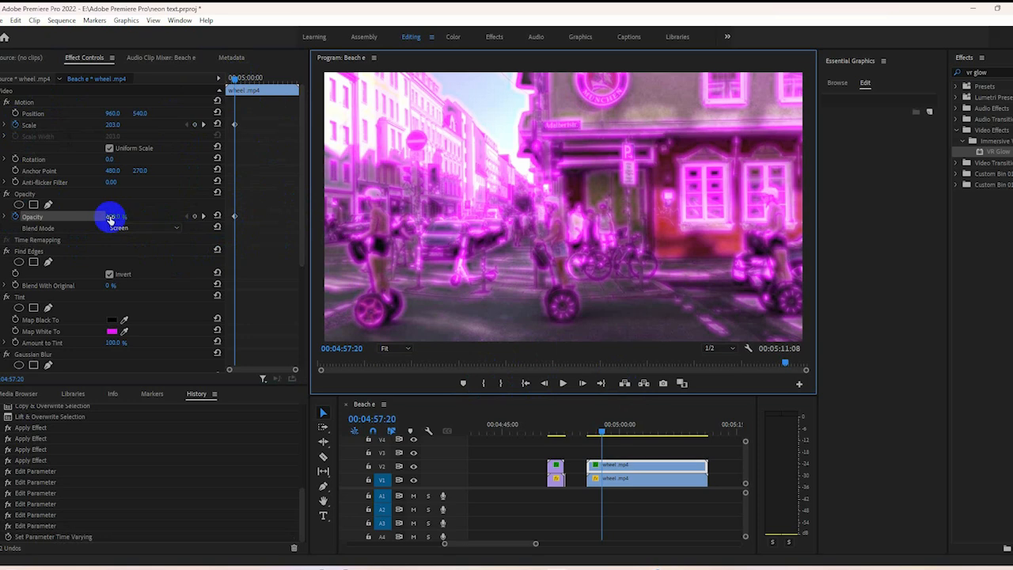
{"action": "left_click", "coordinate": [111, 216]}
{"action": "type", "text": "0"}
{"action": "key", "text": "Return"}
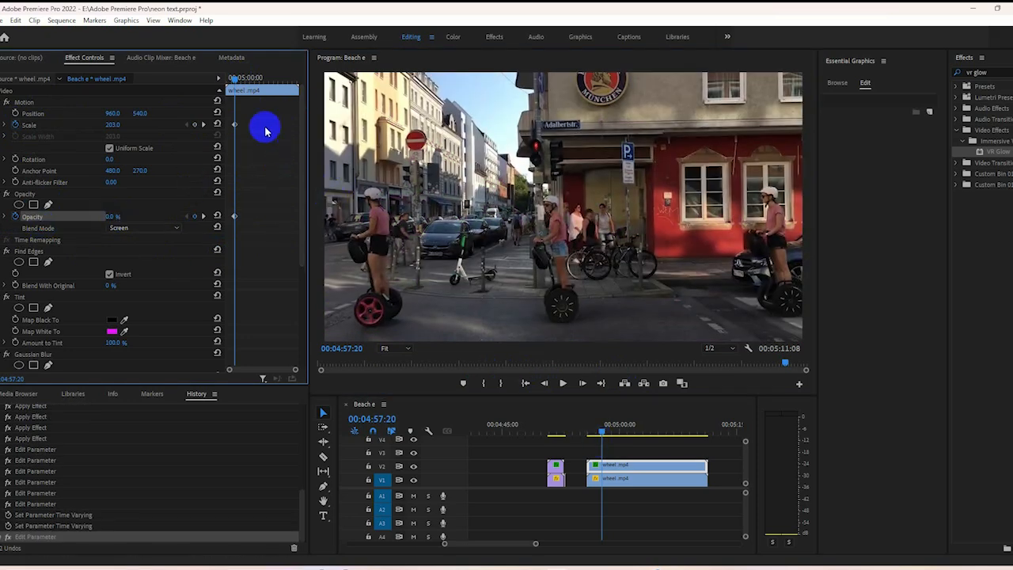
At 00:04:59:00, keyframe the V2 wheel.mp4 clip's Opacity at 0% and its Scale at 281.
{"action": "left_click", "coordinate": [604, 432]}
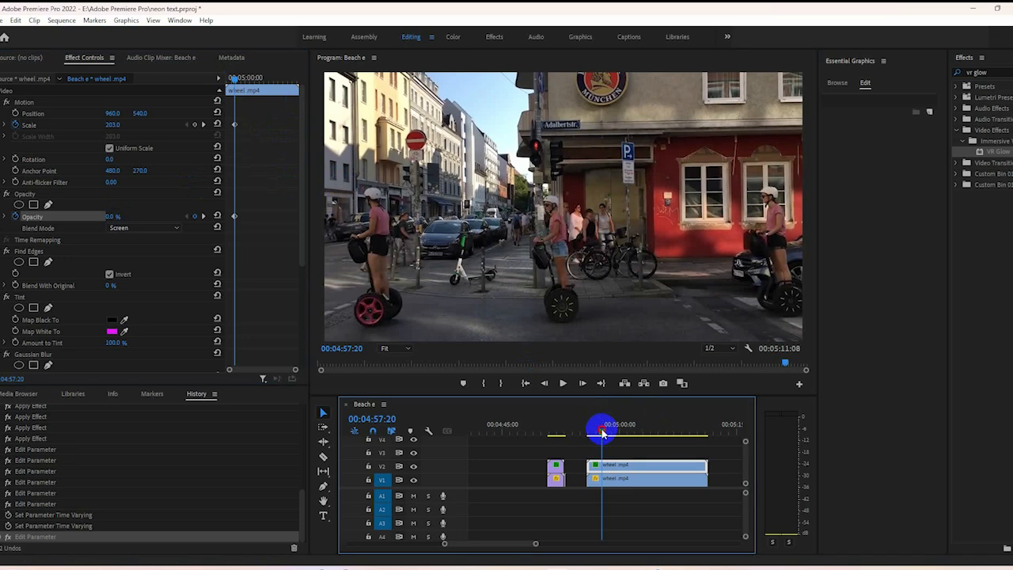
{"action": "left_click_drag", "start_coordinate": [603, 433], "coordinate": [611, 432]}
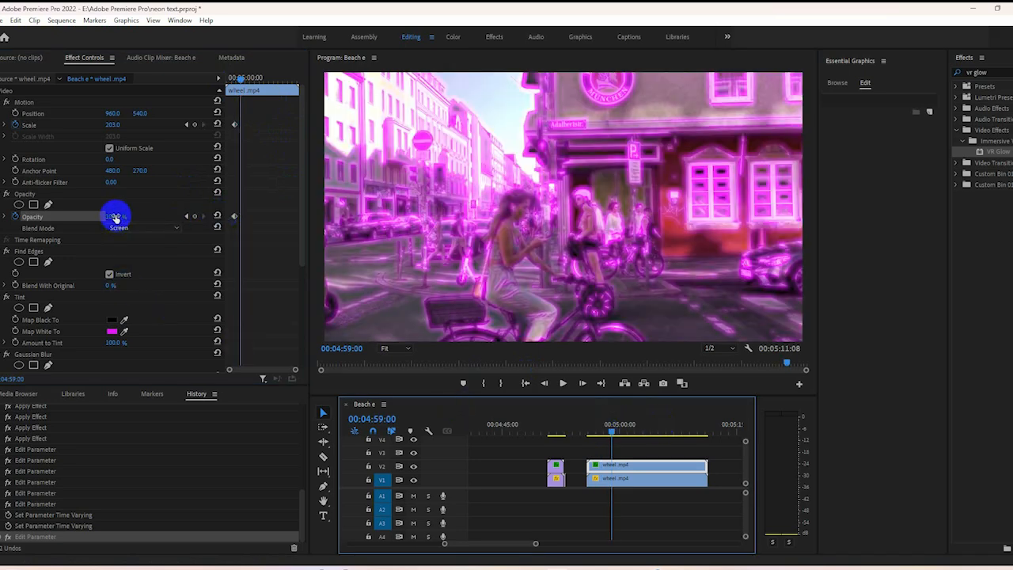
{"action": "left_click_drag", "start_coordinate": [112, 217], "coordinate": [118, 214]}
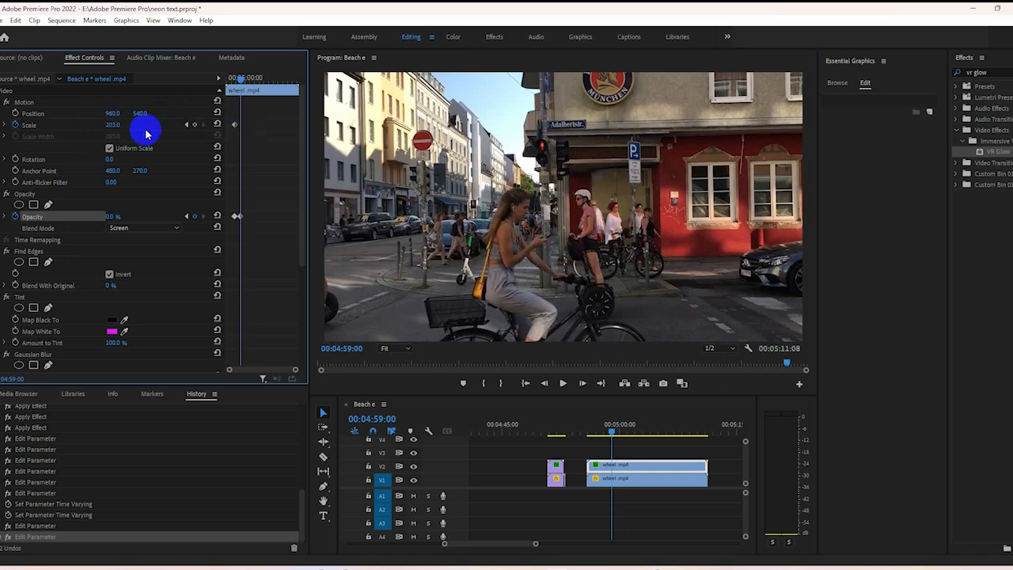
{"action": "left_click_drag", "start_coordinate": [113, 125], "coordinate": [141, 133]}
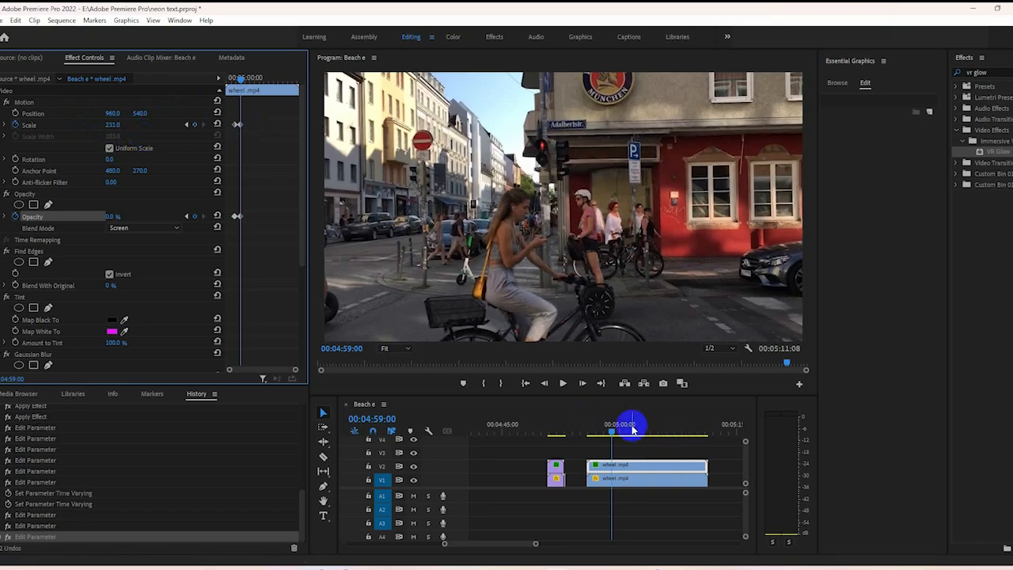
{"action": "left_click_drag", "start_coordinate": [611, 432], "coordinate": [604, 432]}
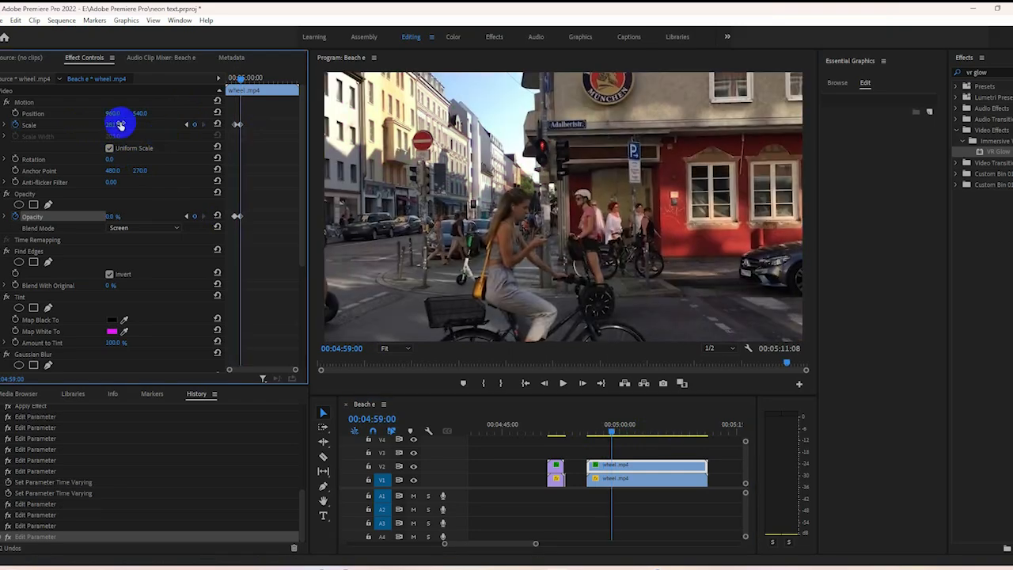
Play back the glow and zoom animation on wheel.mp4 several times, and go back to the knife 2.gif clip to preview it.
{"action": "left_click", "coordinate": [603, 430]}
{"action": "left_click_drag", "start_coordinate": [603, 430], "coordinate": [595, 429]}
{"action": "key", "text": "space"}
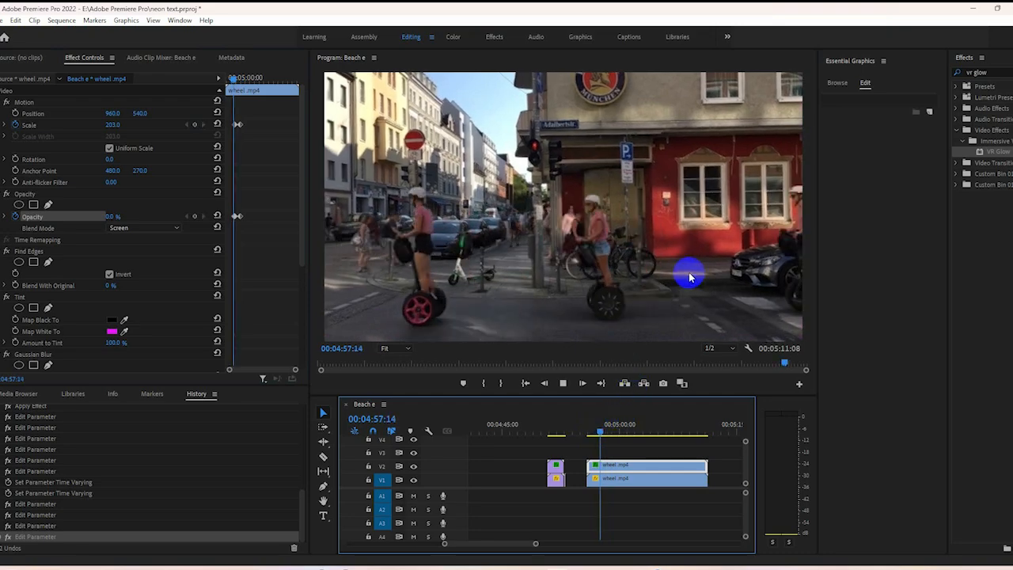
{"action": "key", "text": "space"}
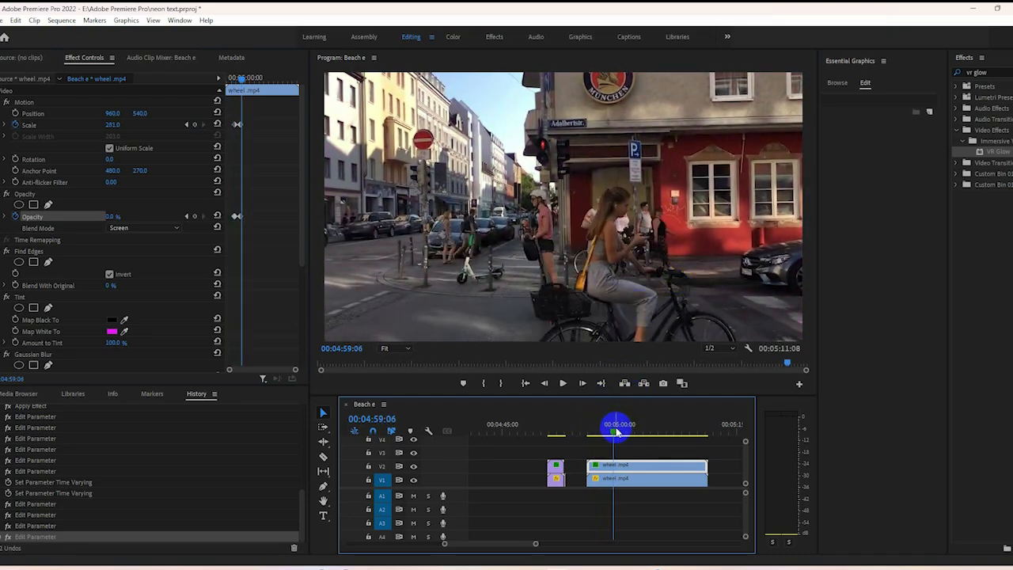
{"action": "left_click_drag", "start_coordinate": [615, 428], "coordinate": [602, 428]}
{"action": "key", "text": "space"}
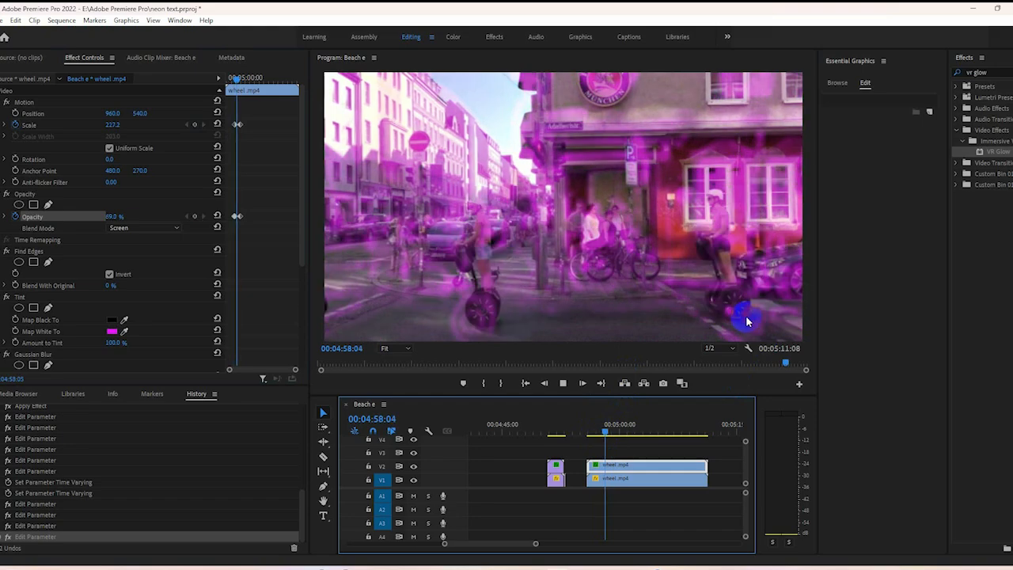
{"action": "key", "text": "space"}
{"action": "left_click_drag", "start_coordinate": [613, 434], "coordinate": [595, 434]}
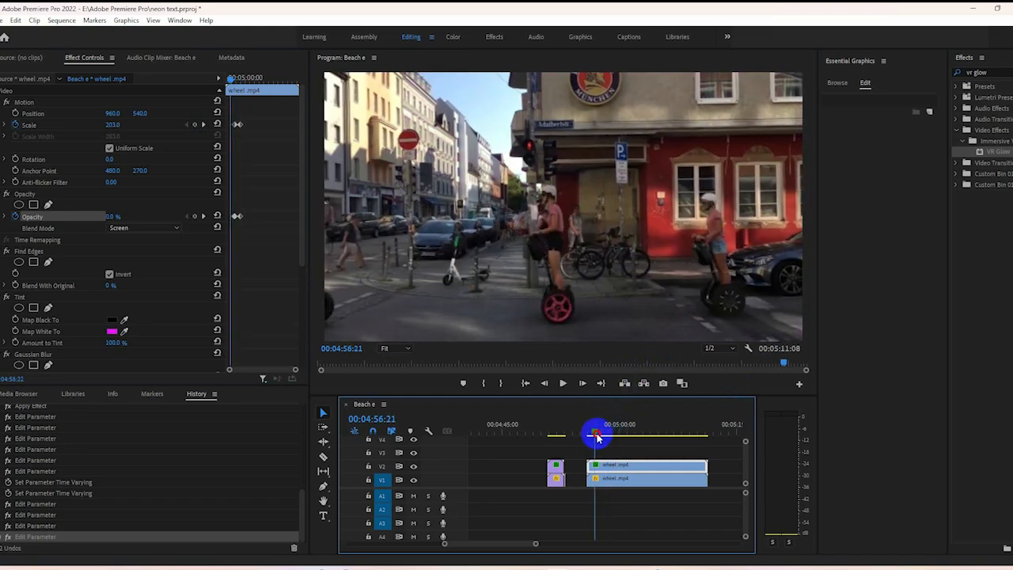
{"action": "key", "text": "space"}
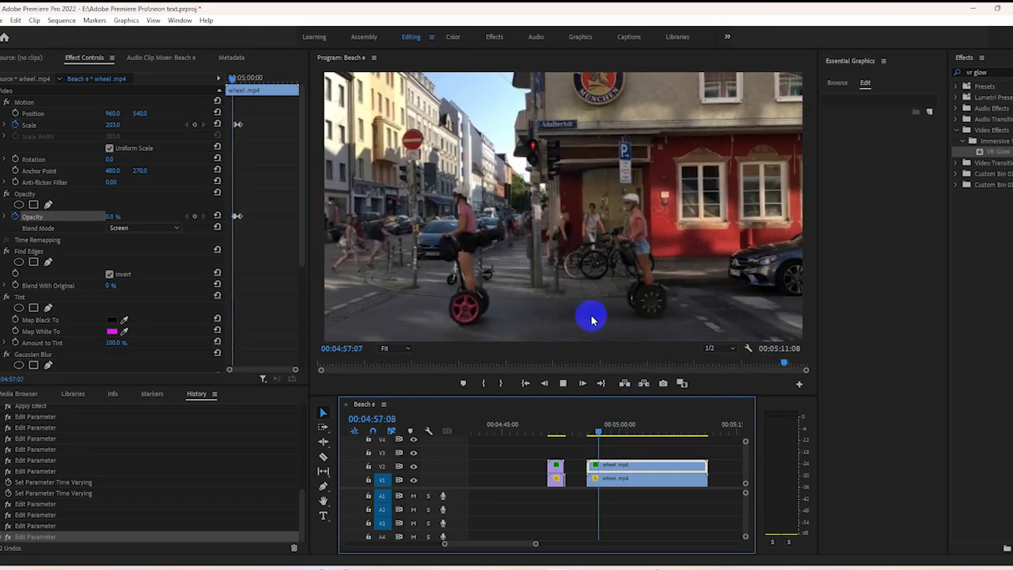
{"action": "key", "text": "space"}
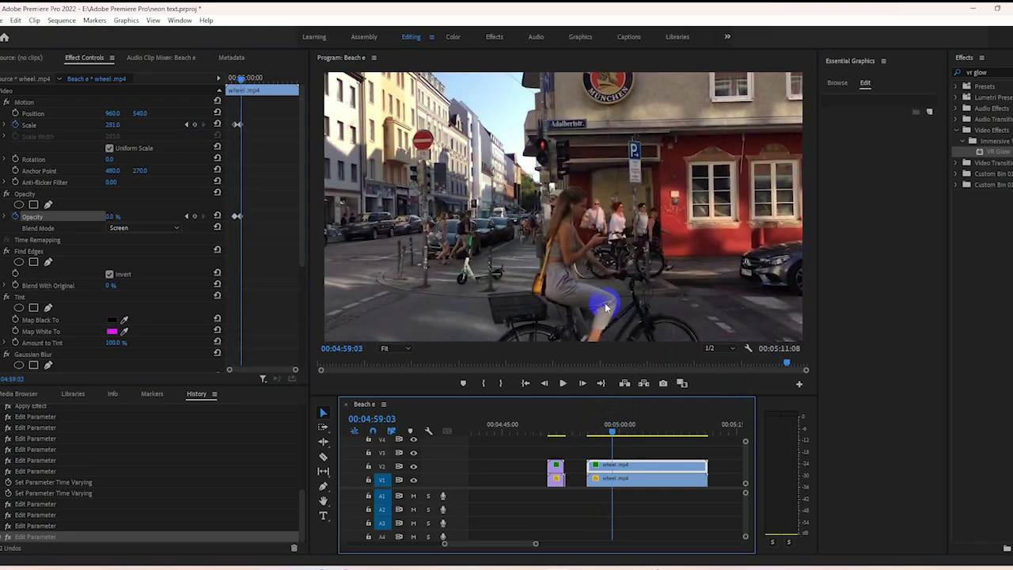
{"action": "left_click_drag", "start_coordinate": [615, 434], "coordinate": [556, 439]}
{"action": "key", "text": "space"}
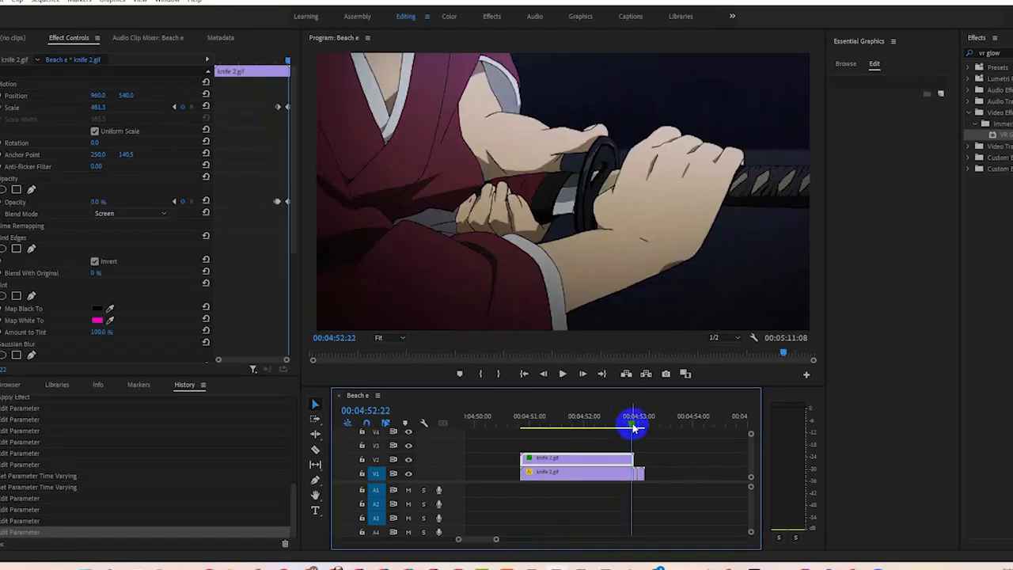
Apply Ease In and Ease Out to the Scale and Opacity keyframes of the V2 knife 2.gif clip.
{"action": "left_click", "coordinate": [276, 111]}
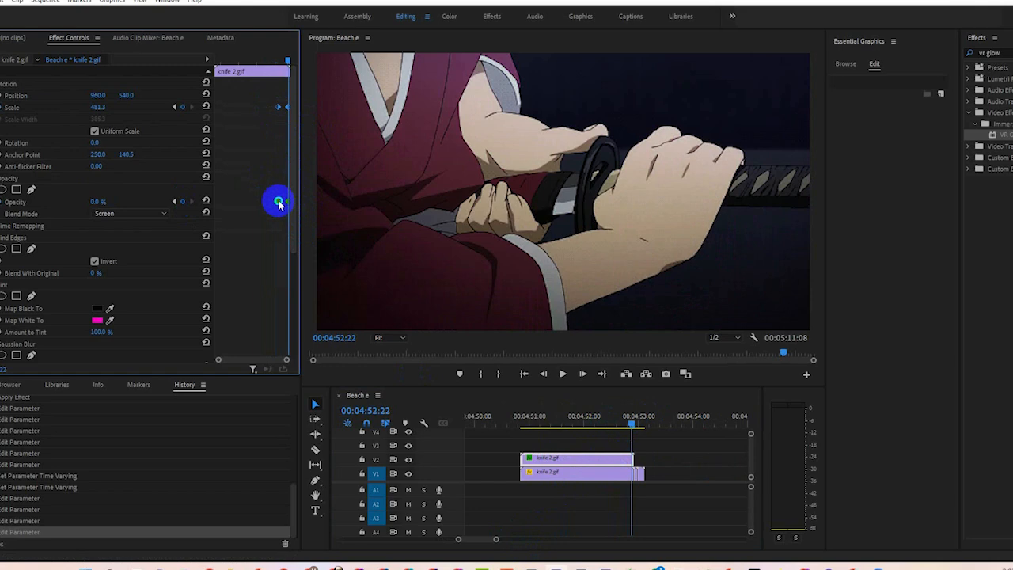
{"action": "right_click", "coordinate": [280, 205]}
{"action": "left_click", "coordinate": [317, 365]}
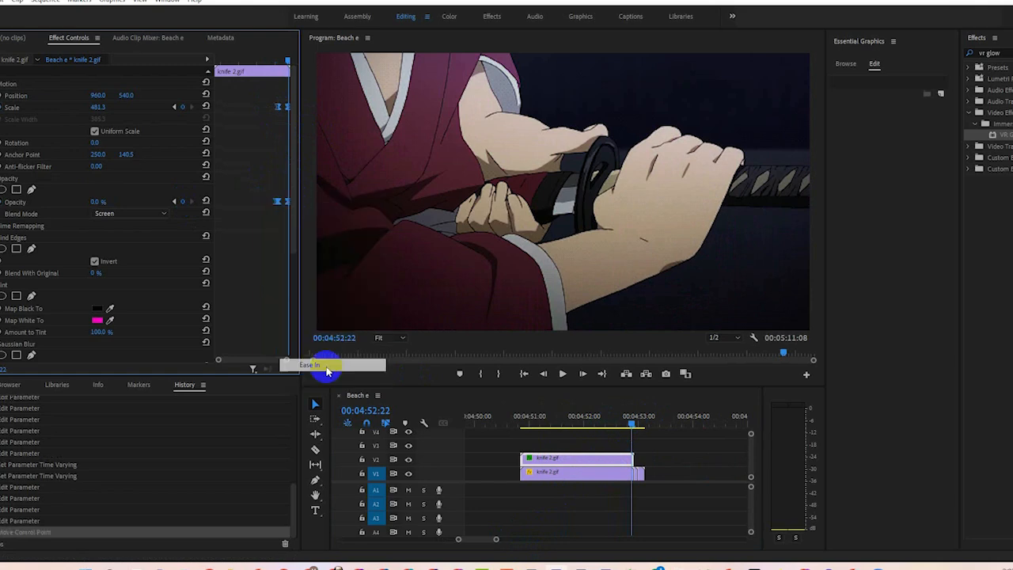
{"action": "right_click", "coordinate": [277, 200]}
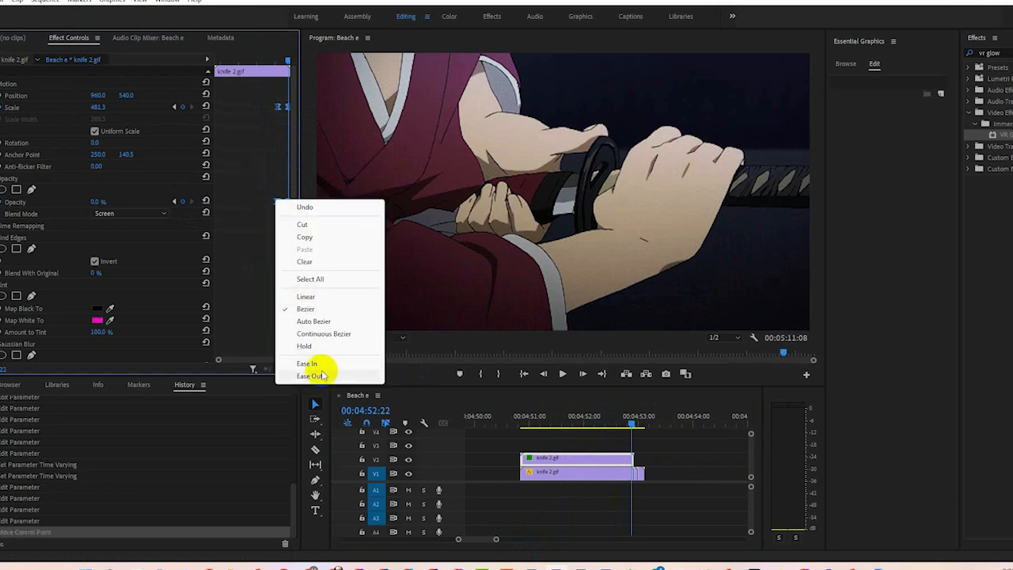
{"action": "left_click", "coordinate": [317, 372]}
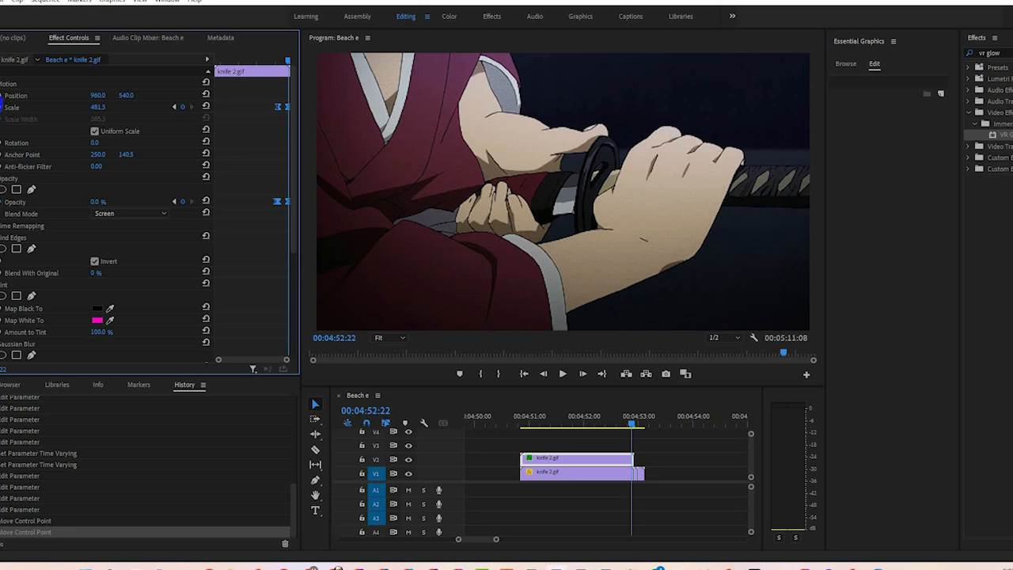
Reshape the Scale velocity graph of the V2 knife 2.gif clip so the zoom starts fast and slows toward the last keyframe.
{"action": "left_click", "coordinate": [3, 106]}
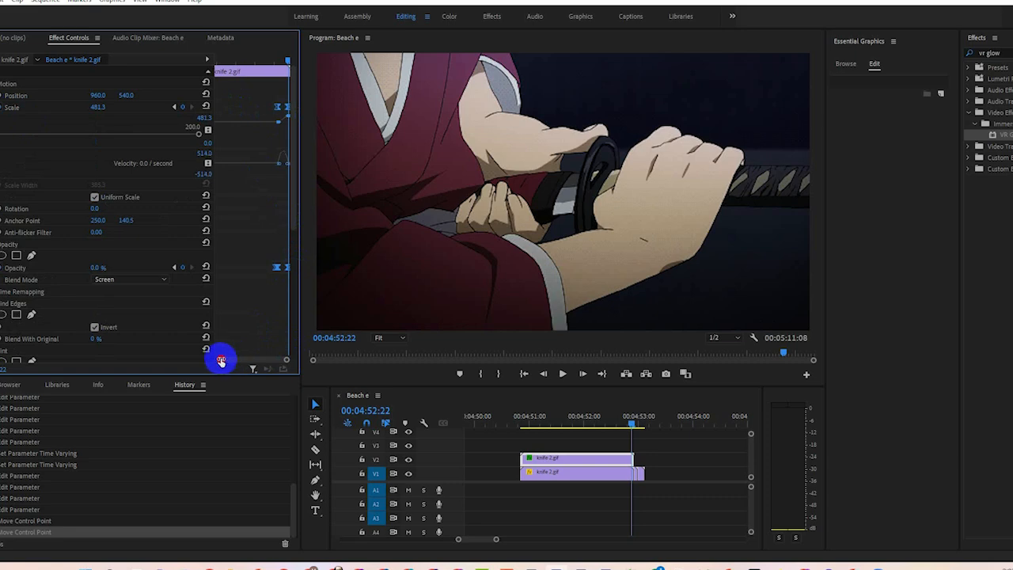
{"action": "left_click_drag", "start_coordinate": [223, 362], "coordinate": [264, 360]}
{"action": "left_click", "coordinate": [282, 107]}
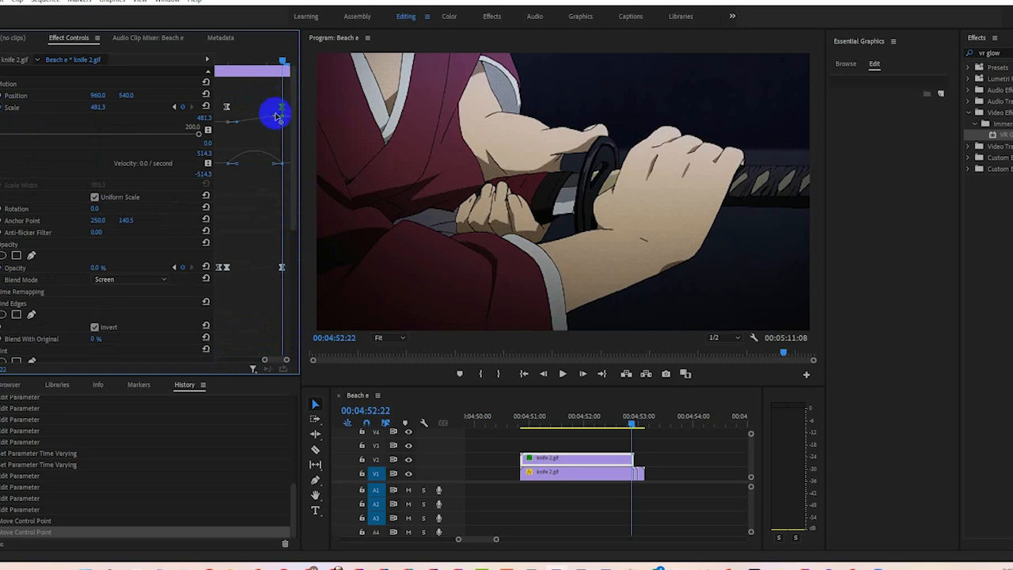
{"action": "left_click_drag", "start_coordinate": [275, 117], "coordinate": [219, 181]}
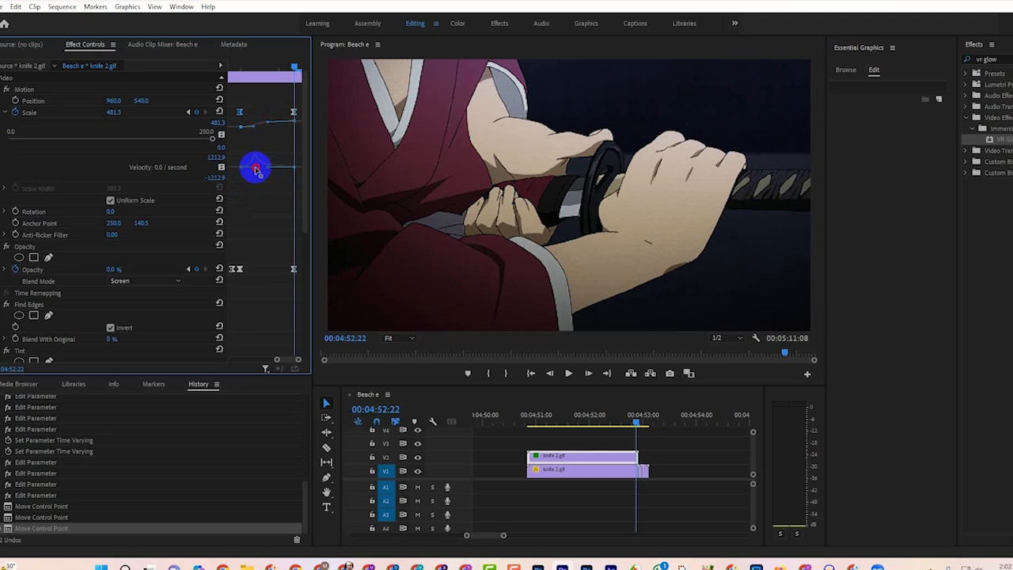
{"action": "left_click_drag", "start_coordinate": [261, 171], "coordinate": [235, 181]}
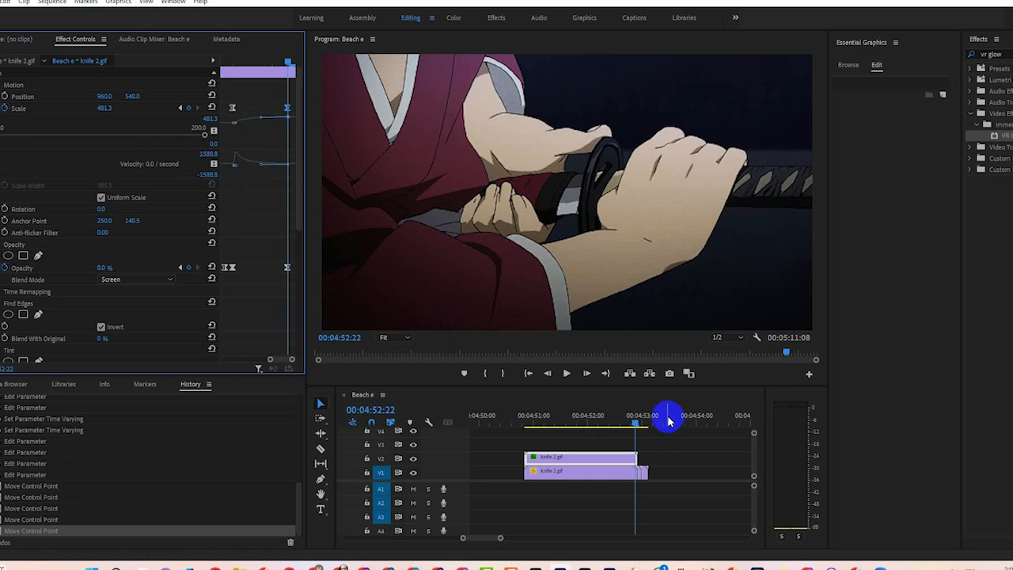
Play back the knife 2.gif glow from shortly before its first Scale keyframe to check the new zoom speed.
{"action": "left_click", "coordinate": [623, 425]}
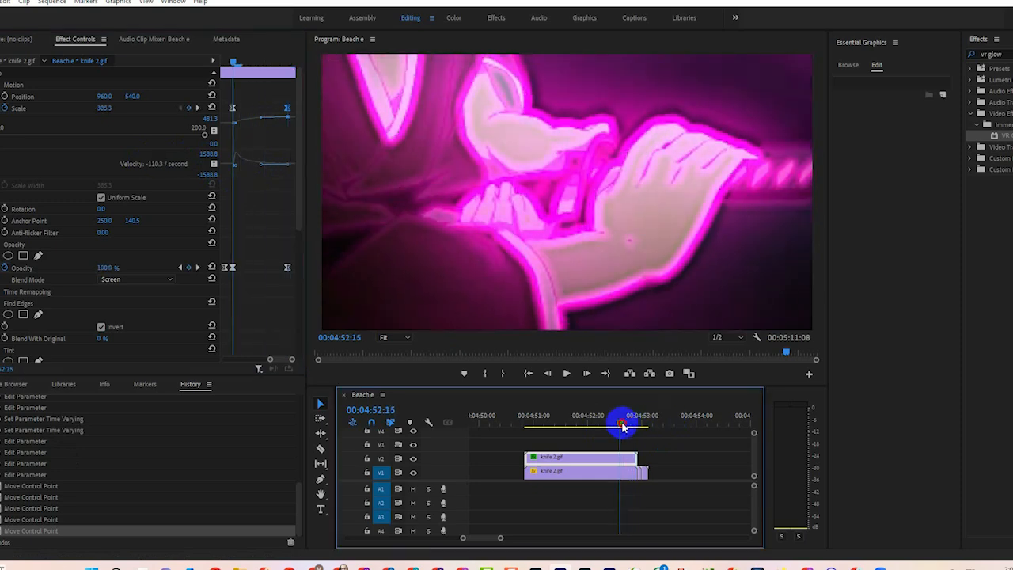
{"action": "left_click", "coordinate": [606, 425]}
{"action": "key", "text": "space"}
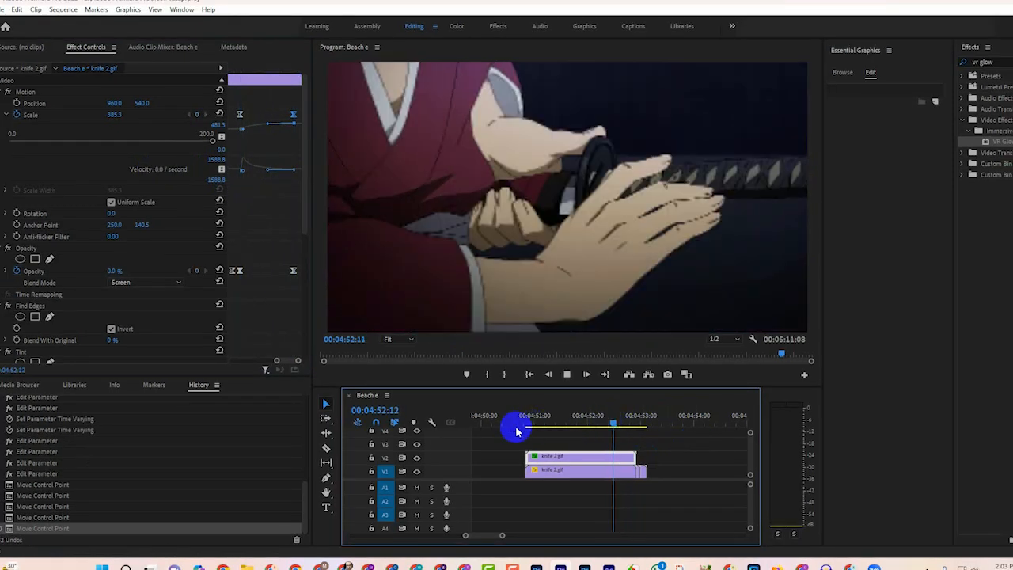
Reshape the V2 knife 2.gif clip's Opacity graph so the glow drops quickly and eases out toward the last keyframe.
{"action": "left_click_drag", "start_coordinate": [649, 416], "coordinate": [620, 420]}
{"action": "left_click", "coordinate": [624, 460]}
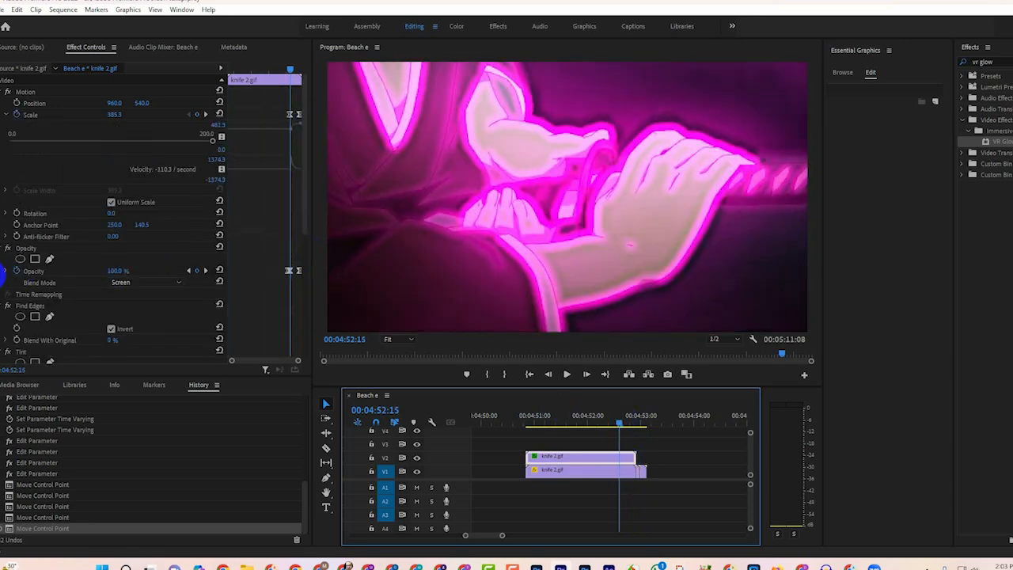
{"action": "left_click", "coordinate": [6, 270]}
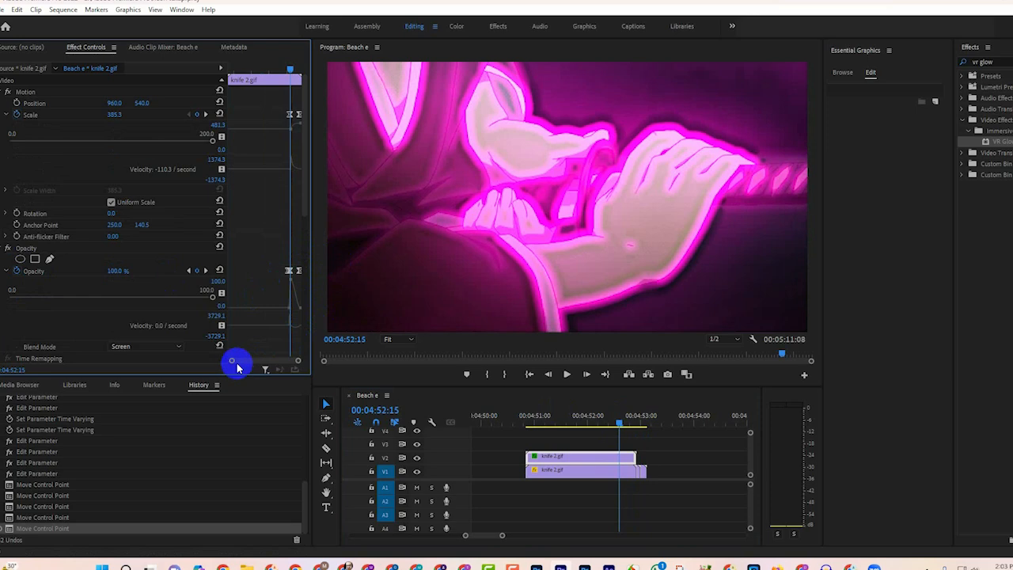
{"action": "left_click_drag", "start_coordinate": [232, 364], "coordinate": [256, 364]}
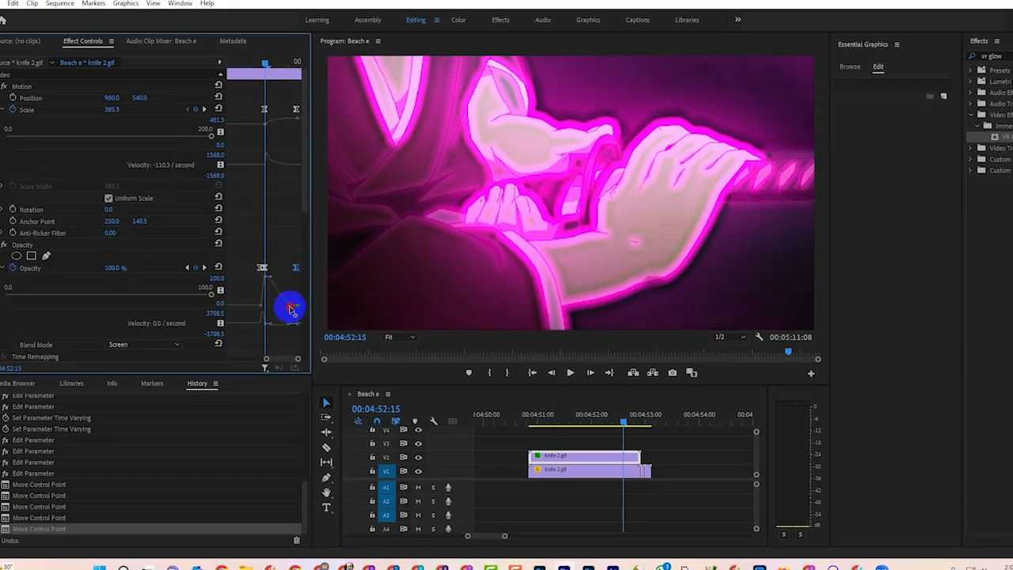
{"action": "left_click_drag", "start_coordinate": [277, 311], "coordinate": [273, 333]}
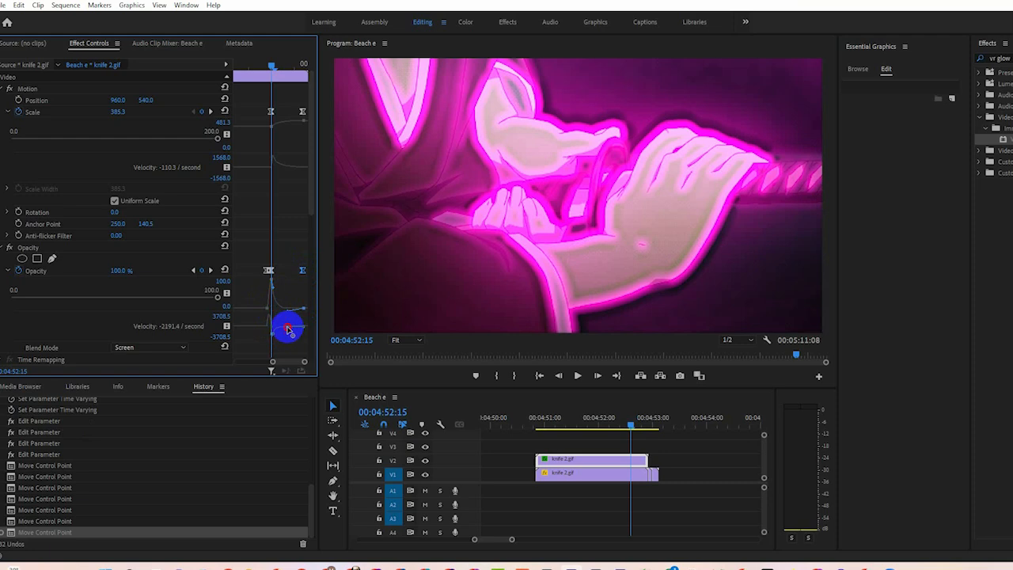
{"action": "left_click_drag", "start_coordinate": [278, 331], "coordinate": [278, 307]}
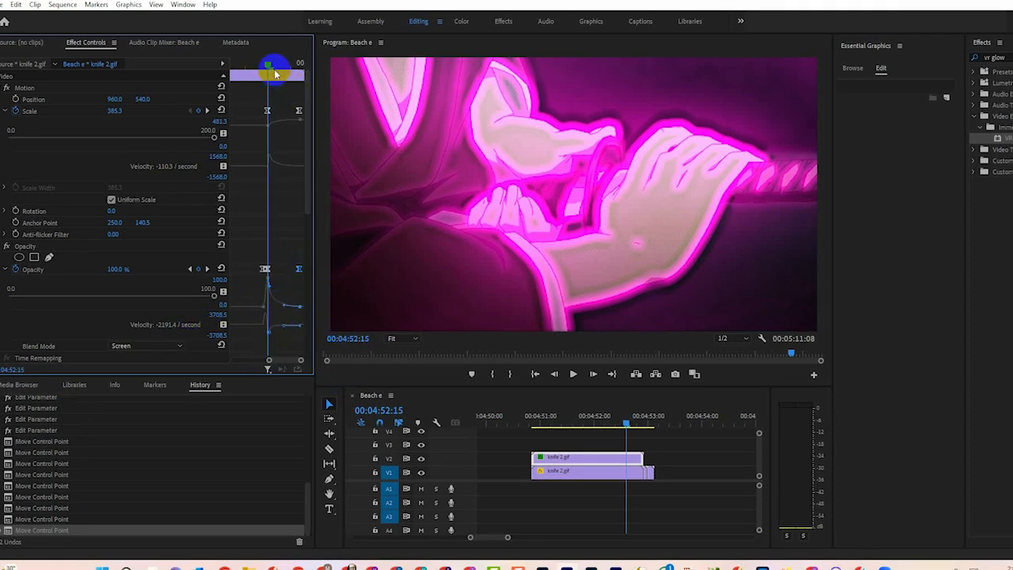
Play back the knife 2.gif section to review the combined Scale and Opacity curves.
{"action": "left_click_drag", "start_coordinate": [268, 70], "coordinate": [260, 71]}
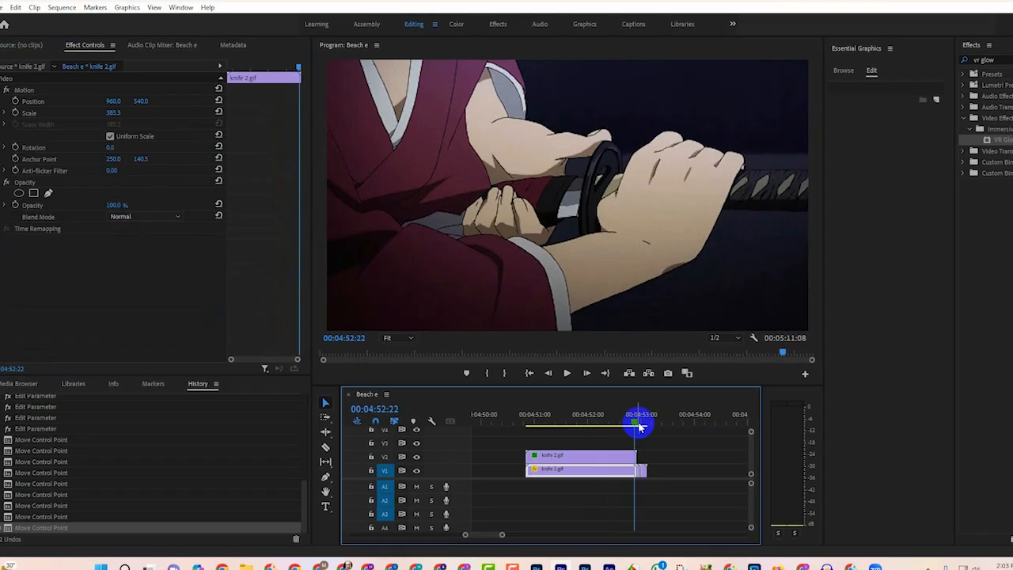
{"action": "left_click_drag", "start_coordinate": [644, 424], "coordinate": [605, 426]}
{"action": "key", "text": "space"}
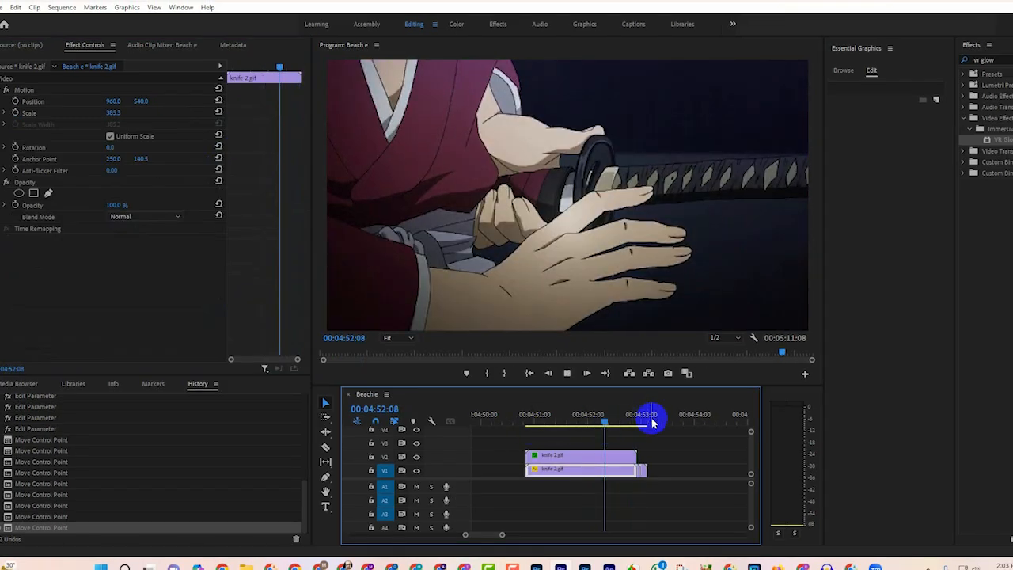
{"action": "key", "text": "space"}
{"action": "key", "text": "space"}
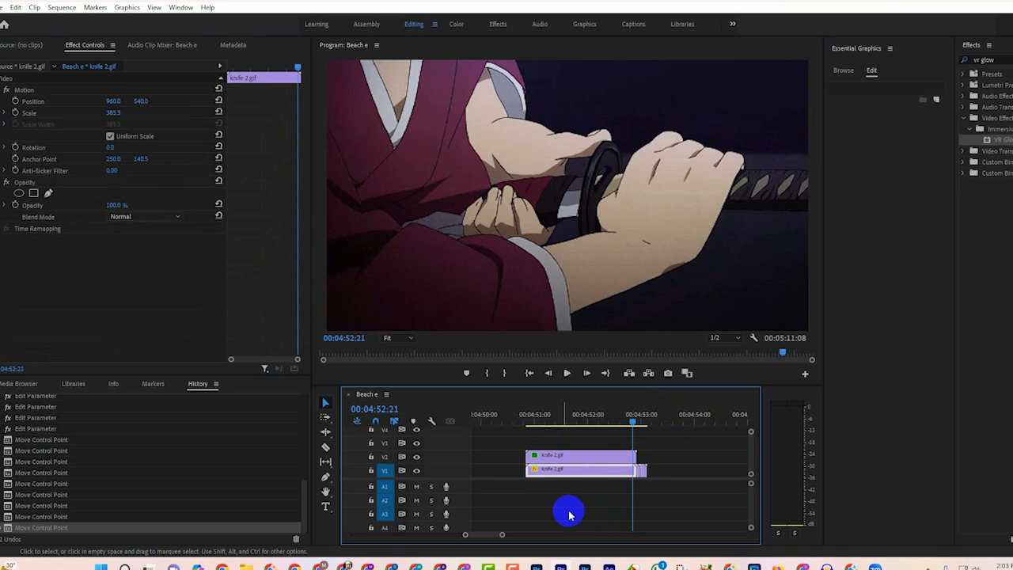
Reduce the Gaussian Blur Blurriness on the V2 knife 2.gif clip.
{"action": "left_click_drag", "start_coordinate": [504, 536], "coordinate": [543, 533]}
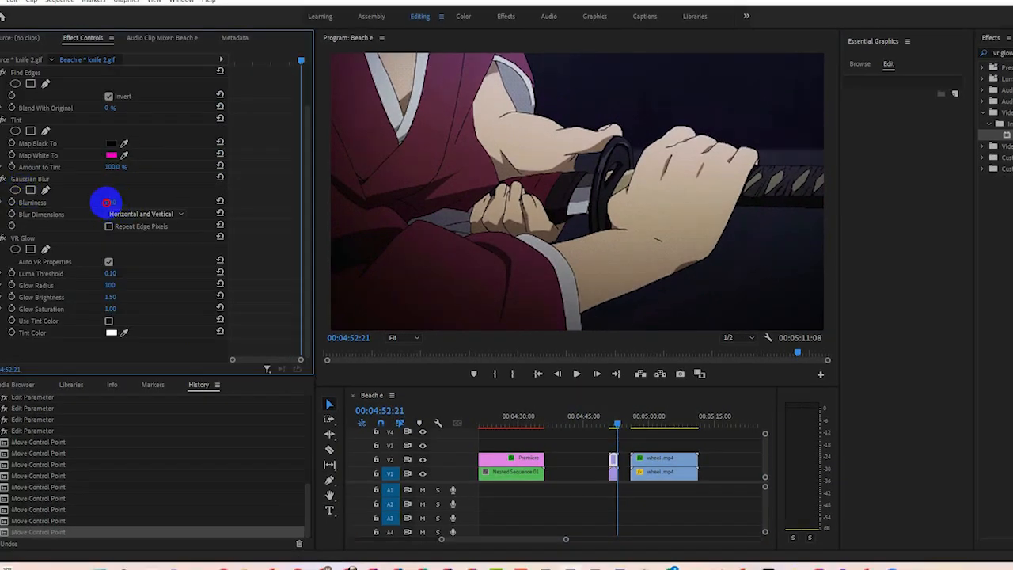
{"action": "left_click_drag", "start_coordinate": [96, 204], "coordinate": [90, 206]}
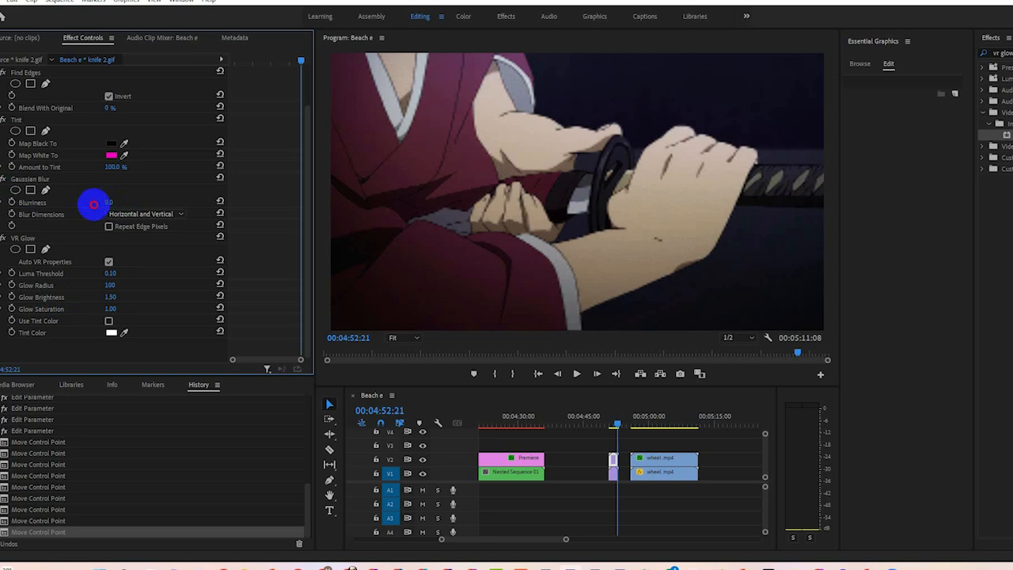
{"action": "left_click", "coordinate": [617, 426]}
At 00:04:58:05, set the Gaussian Blur Blurriness of the V2 wheel.mp4 clip to 3.0.
{"action": "left_click_drag", "start_coordinate": [617, 425], "coordinate": [640, 430]}
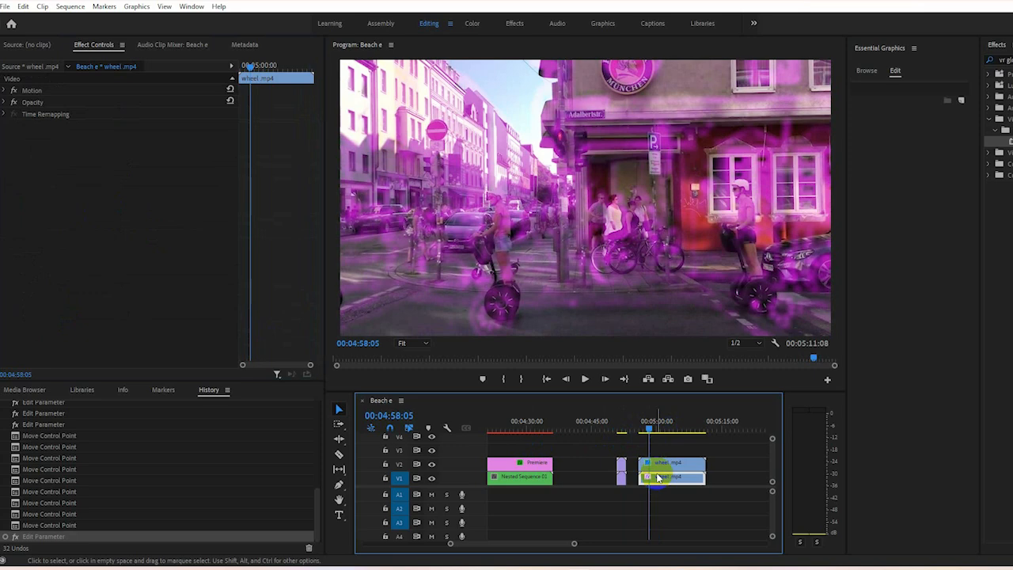
{"action": "left_click", "coordinate": [657, 463]}
{"action": "scroll", "coordinate": [156, 332], "scroll_direction": "down", "scroll_amount": 1}
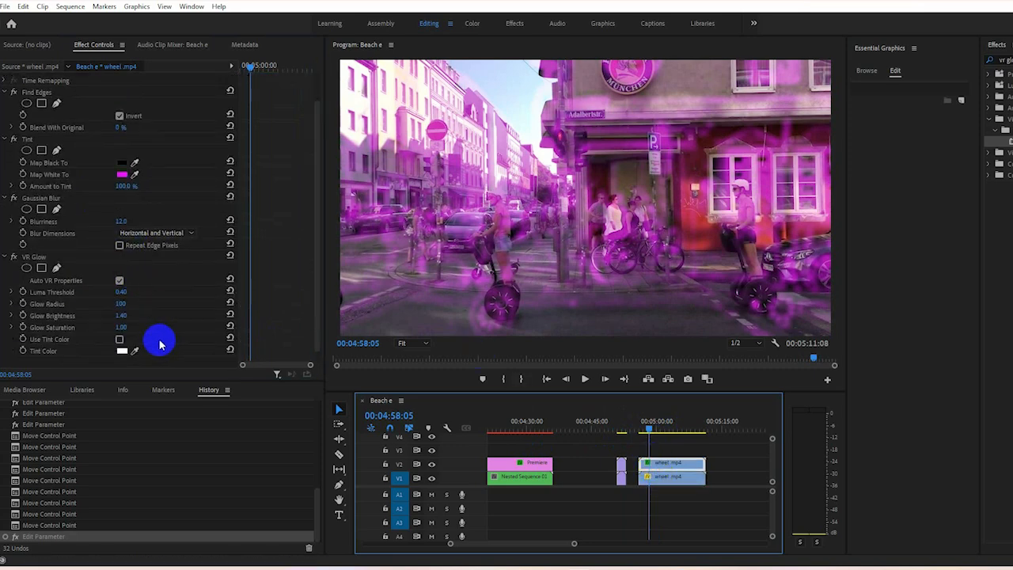
{"action": "left_click_drag", "start_coordinate": [116, 223], "coordinate": [111, 223]}
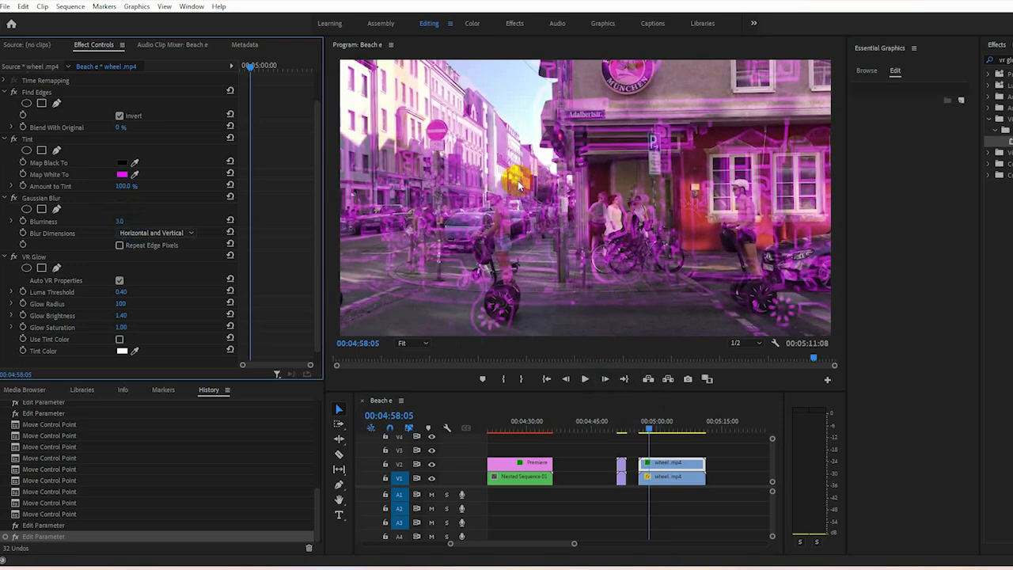
Play back the wheel.mp4 section from 00:04:57:14 to check the sharper glow outline.
{"action": "left_click", "coordinate": [647, 430]}
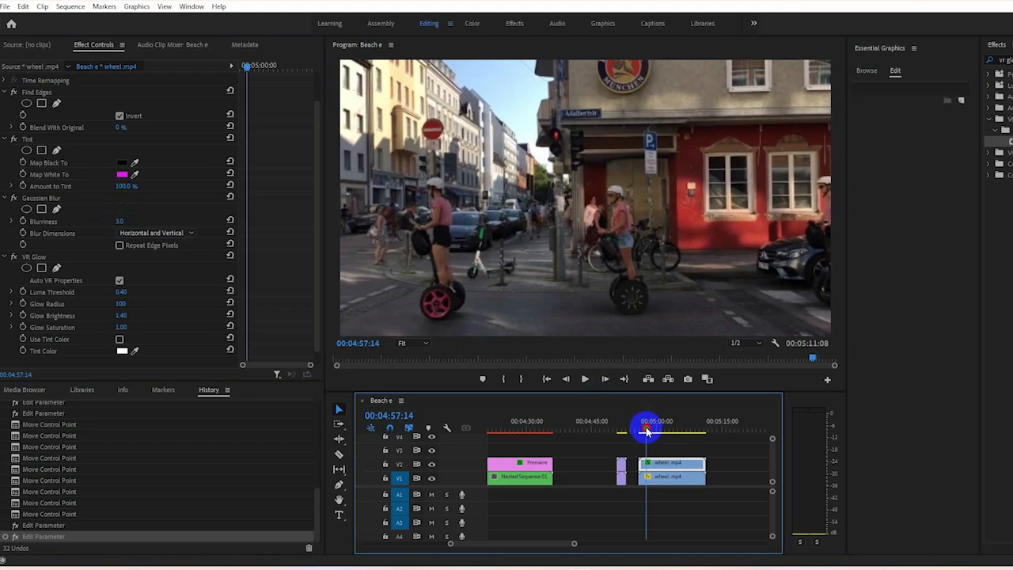
{"action": "key", "text": "space"}
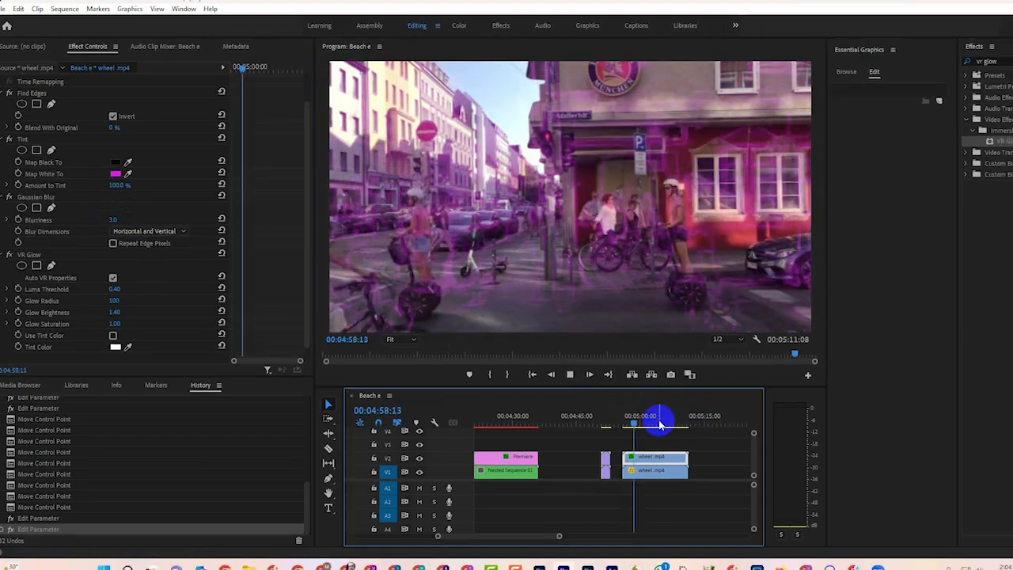
{"action": "key", "text": "space"}
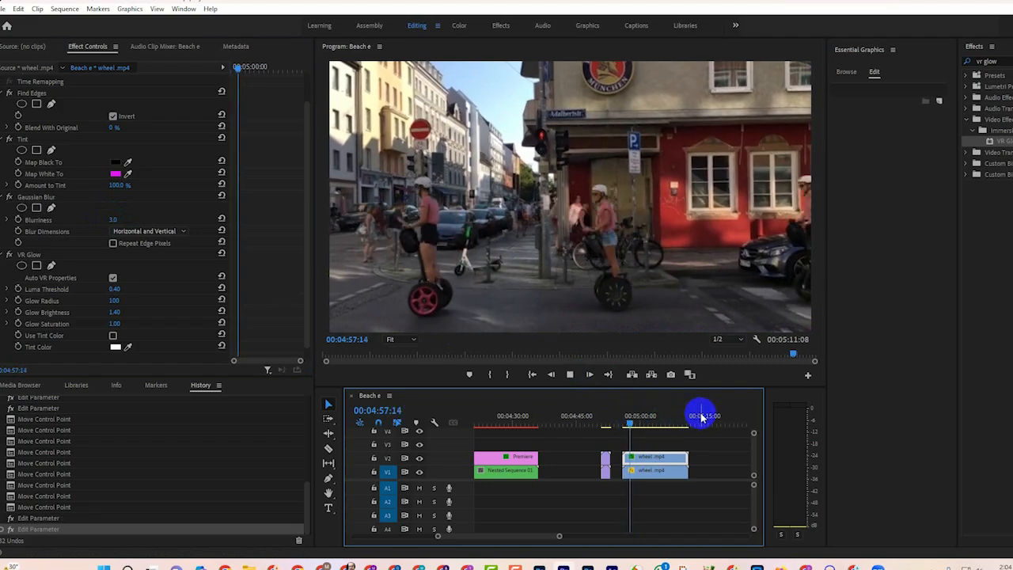
{"action": "key", "text": "space"}
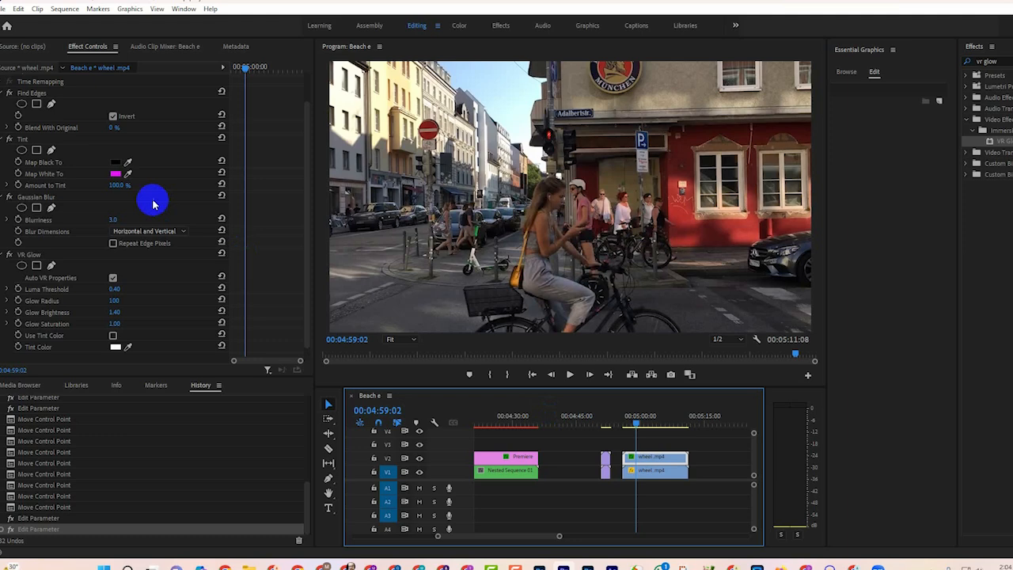
Apply Ease In to the Opacity keyframes of the V2 wheel.mp4 clip.
{"action": "scroll", "coordinate": [67, 148], "scroll_direction": "up", "scroll_amount": 2}
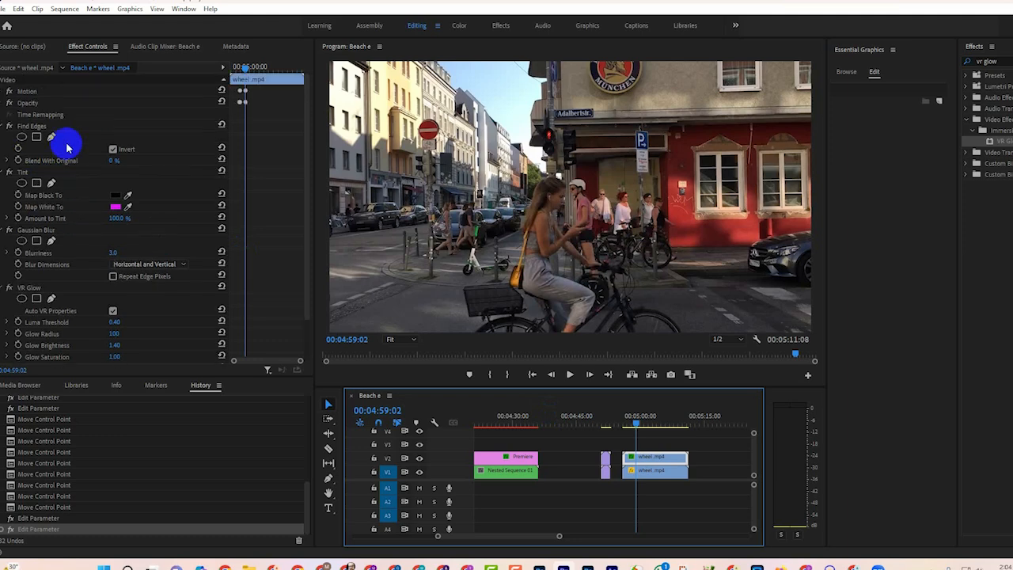
{"action": "left_click", "coordinate": [2, 103]}
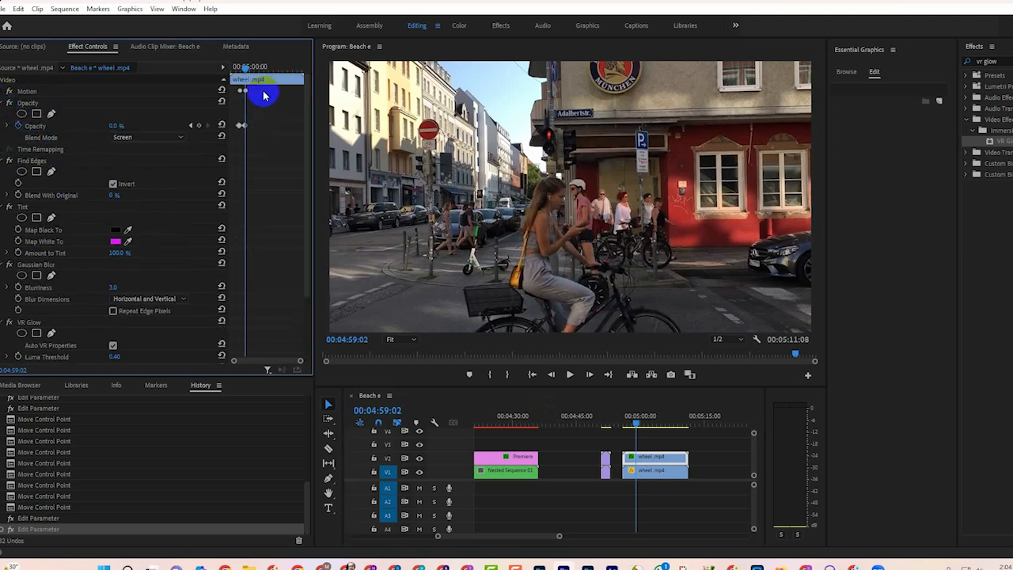
{"action": "right_click", "coordinate": [241, 125]}
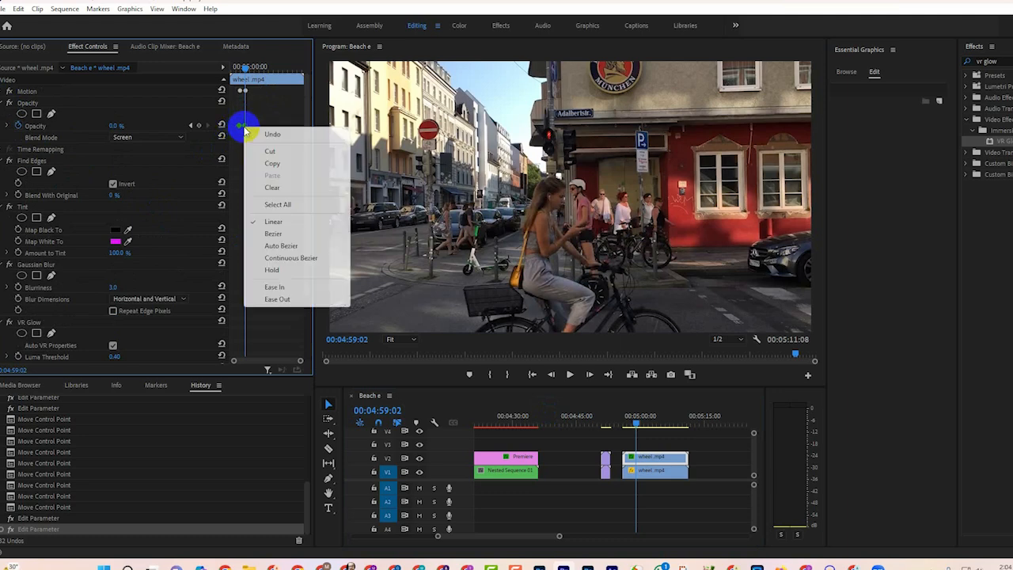
{"action": "left_click", "coordinate": [295, 288]}
{"action": "left_click_drag", "start_coordinate": [270, 87], "coordinate": [228, 122]}
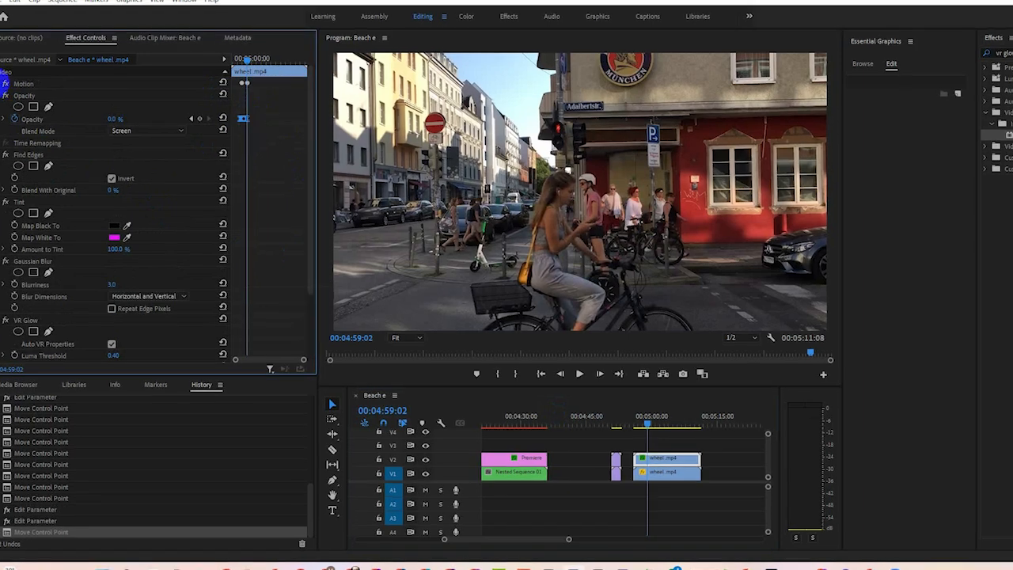
Apply Ease In and Ease Out to the Scale keyframes of the V2 wheel.mp4 clip.
{"action": "left_click", "coordinate": [1, 83]}
{"action": "left_click_drag", "start_coordinate": [274, 95], "coordinate": [230, 118]}
{"action": "right_click", "coordinate": [241, 105]}
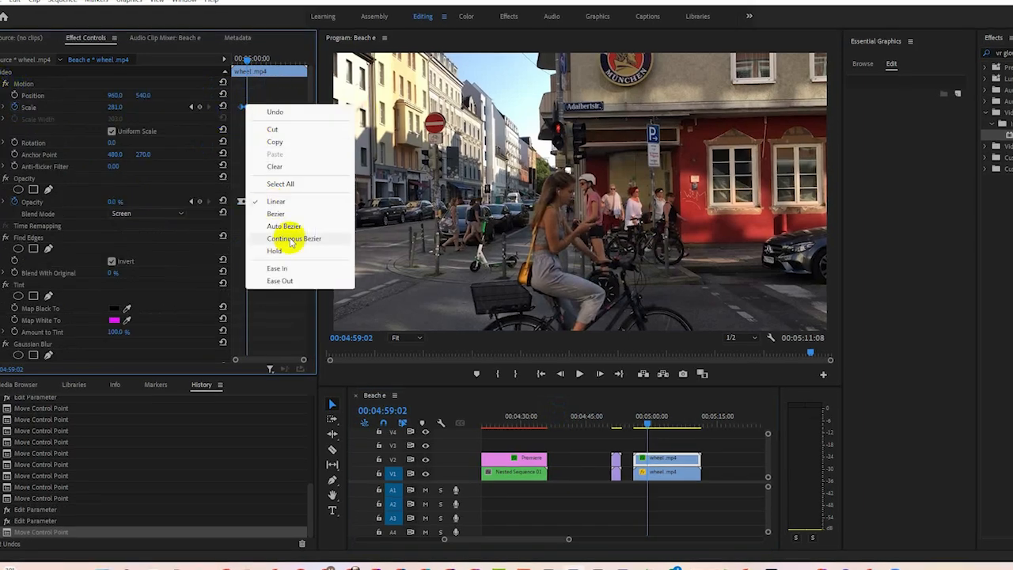
{"action": "left_click", "coordinate": [290, 267]}
{"action": "left_click", "coordinate": [247, 115]}
{"action": "right_click", "coordinate": [250, 116]}
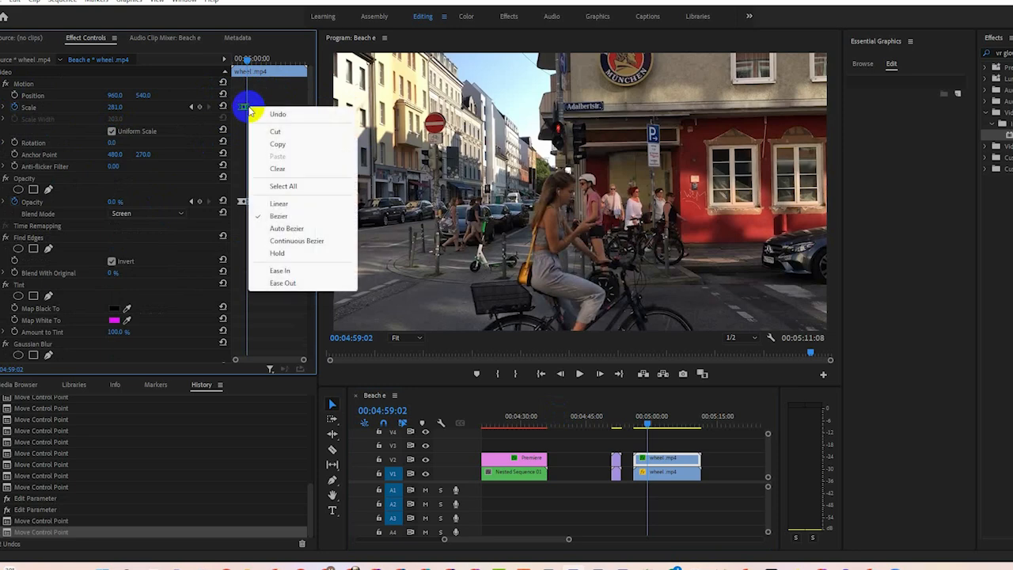
{"action": "left_click", "coordinate": [269, 282]}
Apply Ease Out to the Opacity keyframes of the V2 wheel.mp4 clip.
{"action": "left_click_drag", "start_coordinate": [266, 186], "coordinate": [237, 218]}
{"action": "right_click", "coordinate": [245, 200]}
{"action": "left_click", "coordinate": [288, 362]}
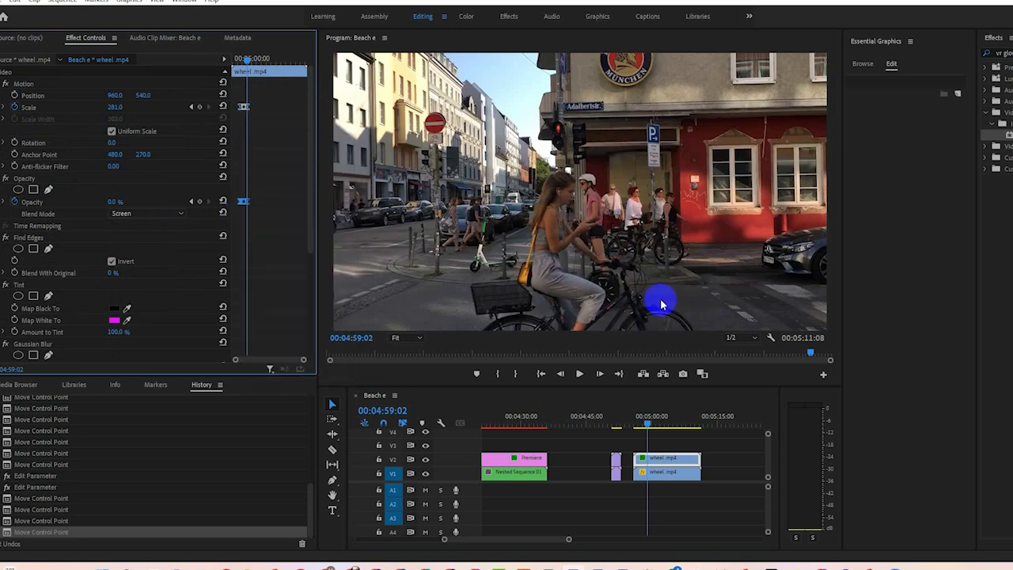
Reshape the Scale graph of the V2 wheel.mp4 clip so the zoom peaks in speed near the first keyframe.
{"action": "left_click", "coordinate": [4, 109]}
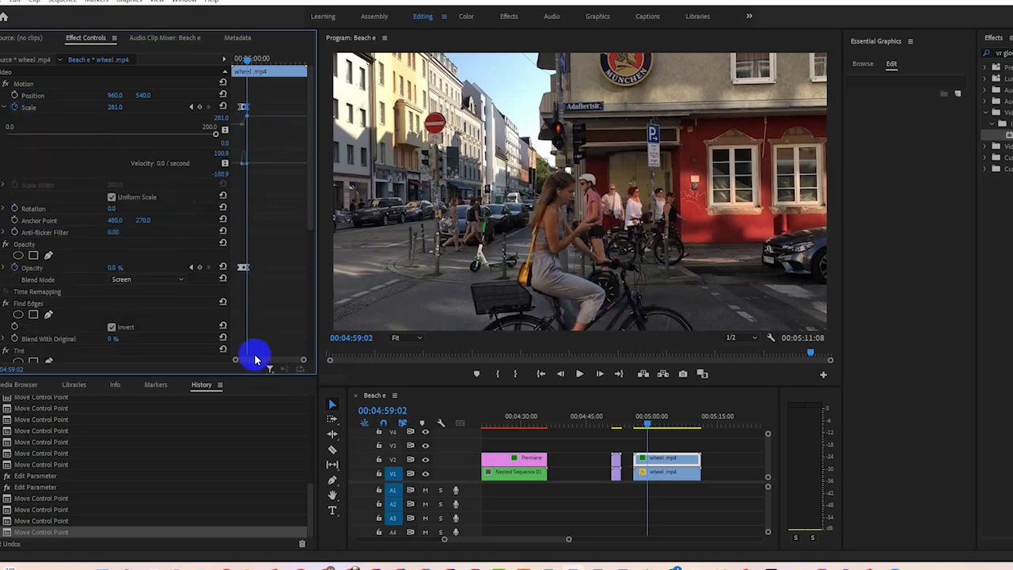
{"action": "left_click_drag", "start_coordinate": [233, 361], "coordinate": [247, 362]}
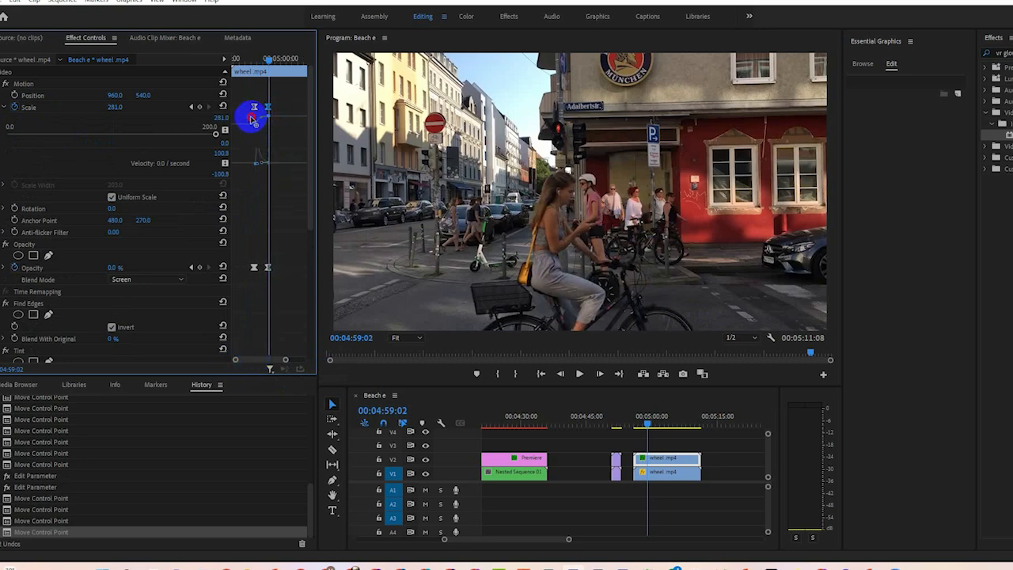
{"action": "left_click_drag", "start_coordinate": [252, 119], "coordinate": [255, 124]}
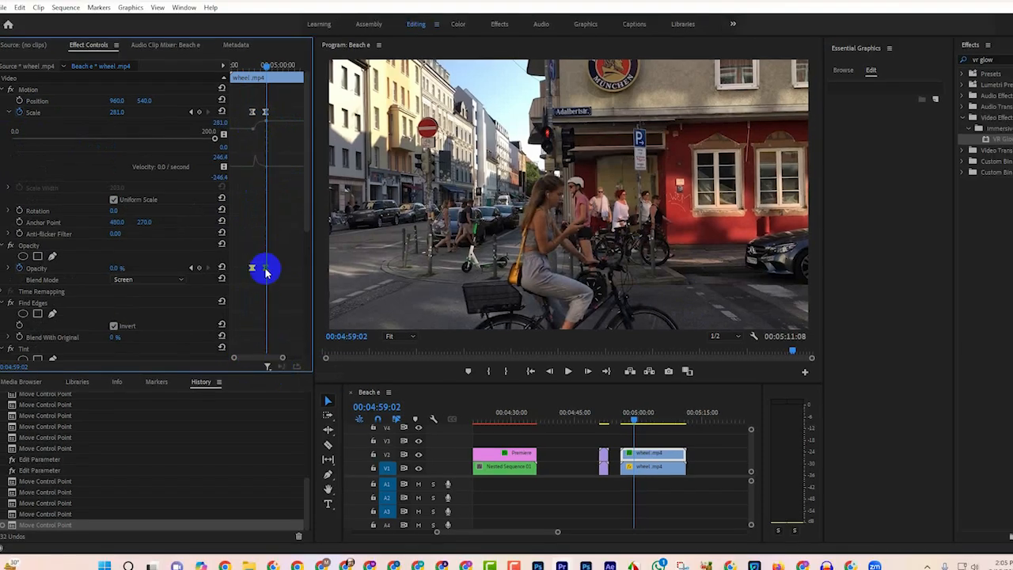
Reshape the Opacity graph of the V2 wheel.mp4 clip near the second keyframe and play back the fade.
{"action": "left_click", "coordinate": [10, 270]}
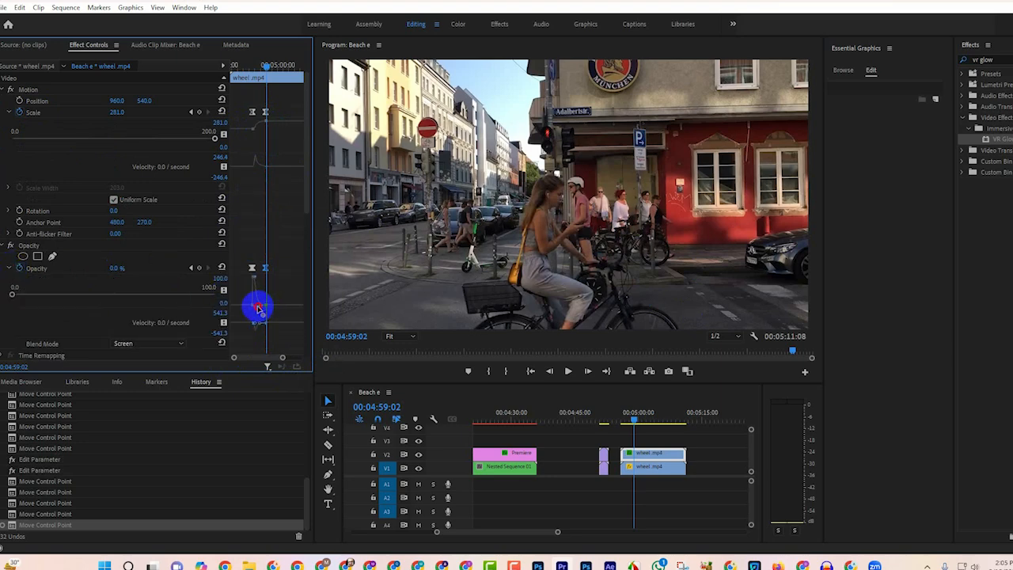
{"action": "left_click_drag", "start_coordinate": [253, 310], "coordinate": [252, 307]}
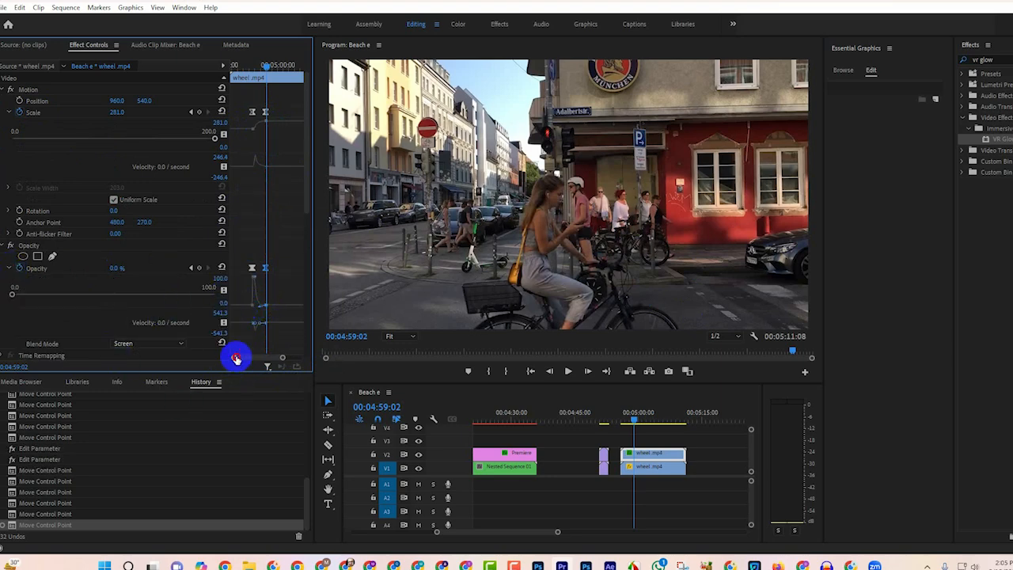
{"action": "left_click", "coordinate": [624, 420]}
{"action": "key", "text": "space"}
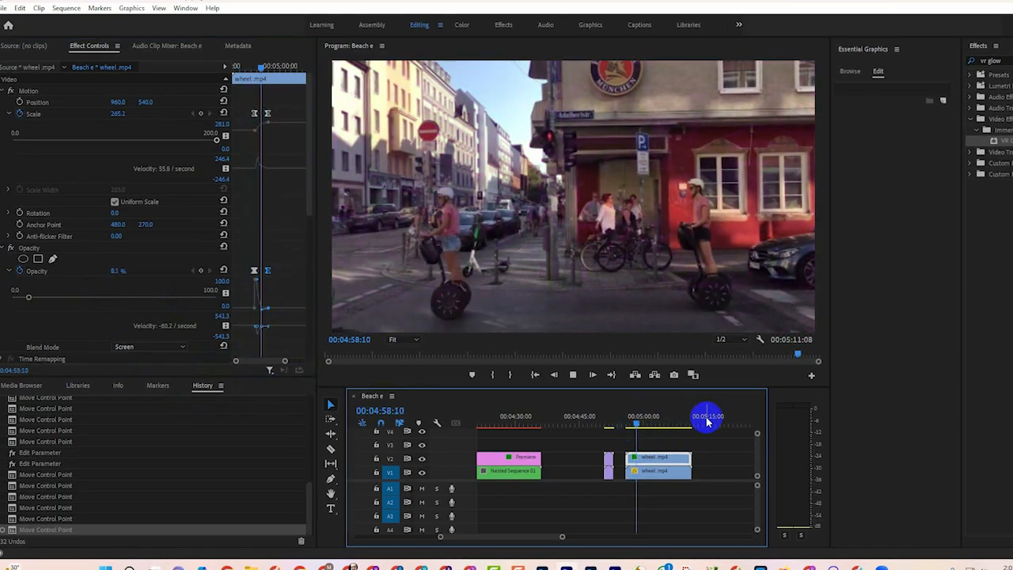
Paste a second set of the Scale and Opacity keyframes on the V2 wheel.mp4 clip at 00:05:00:16.
{"action": "left_click", "coordinate": [645, 424]}
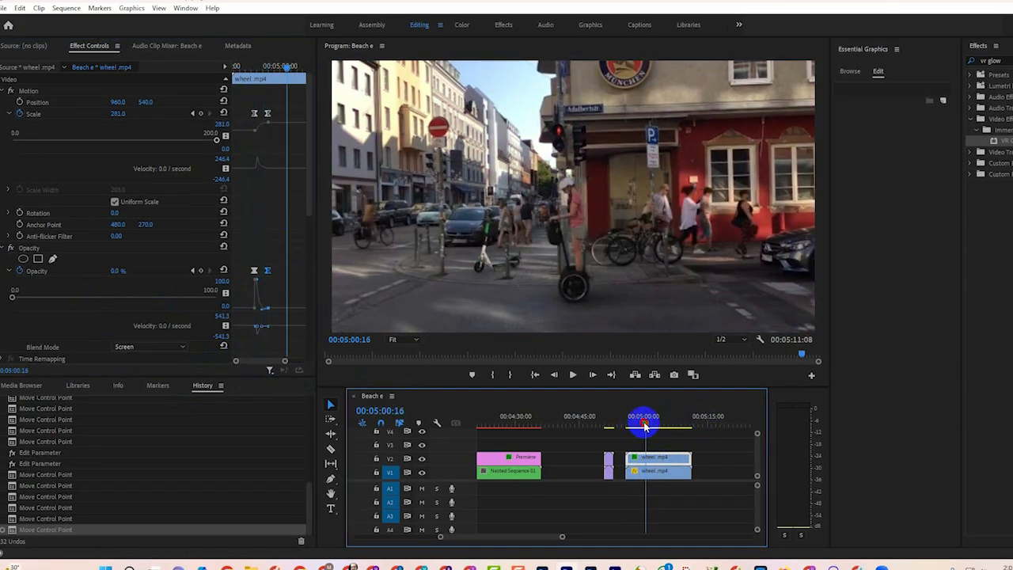
{"action": "left_click", "coordinate": [283, 101]}
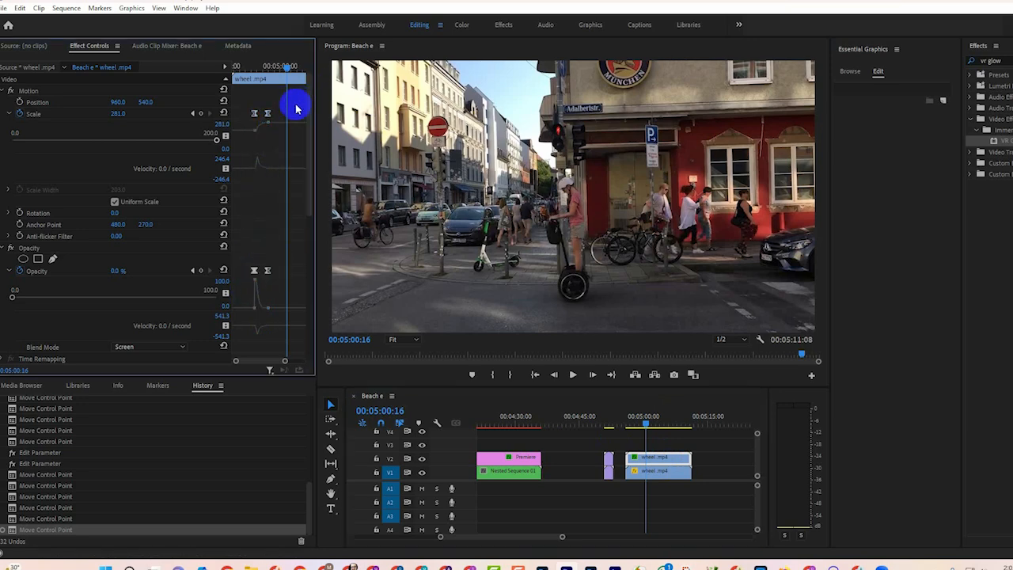
{"action": "key", "text": "ctrl+v"}
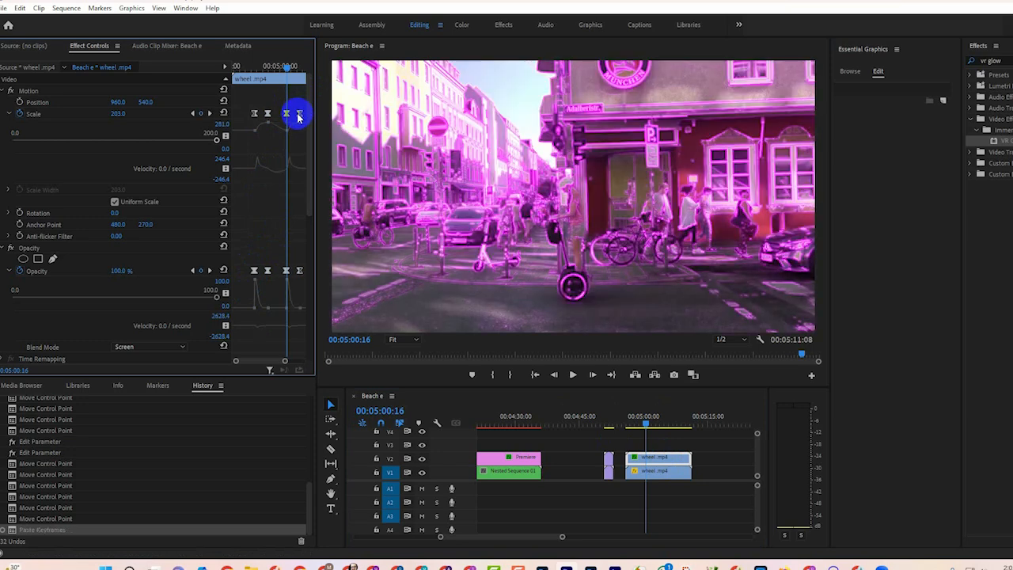
Play back the wheel.mp4 section with the repeated glow pulse and save the project.
{"action": "left_click", "coordinate": [647, 420]}
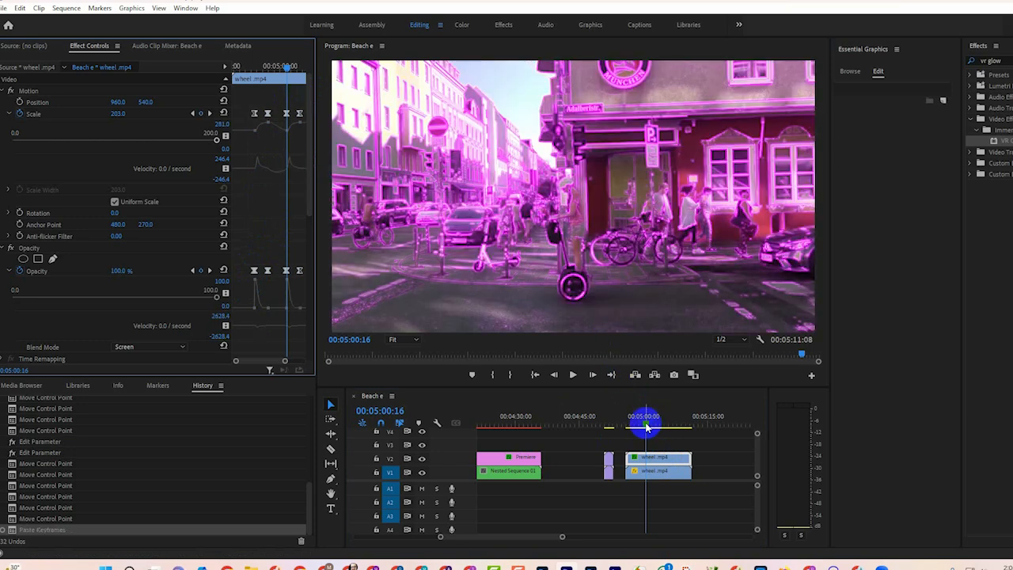
{"action": "left_click_drag", "start_coordinate": [647, 426], "coordinate": [633, 426]}
{"action": "key", "text": "space"}
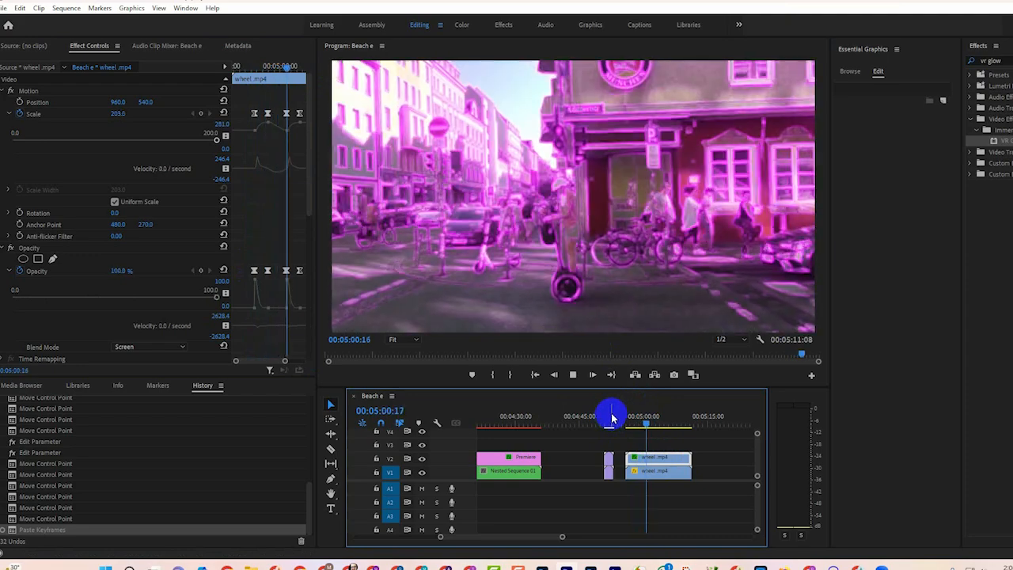
{"action": "key", "text": "space"}
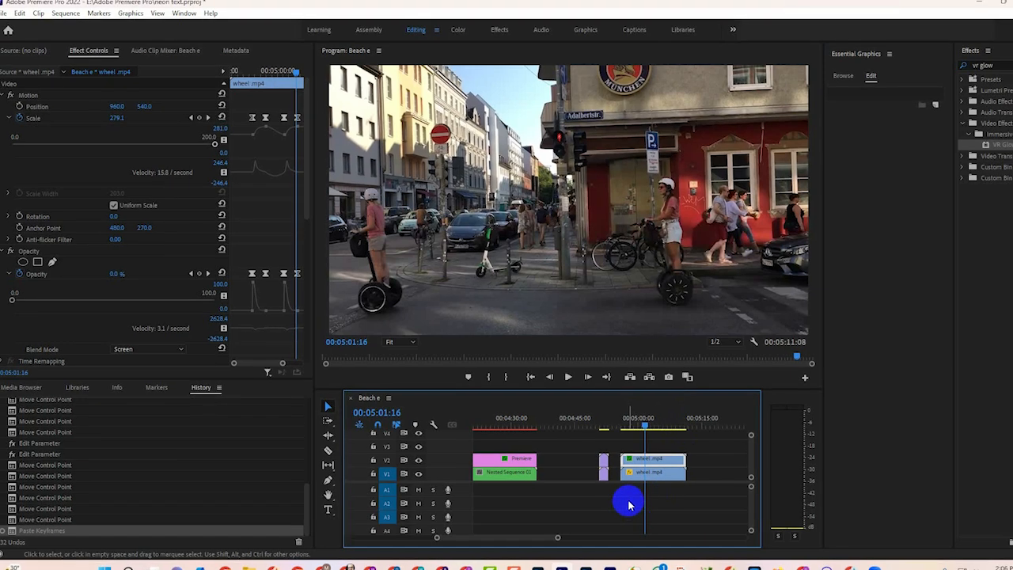
{"action": "key", "text": "ctrl+s"}
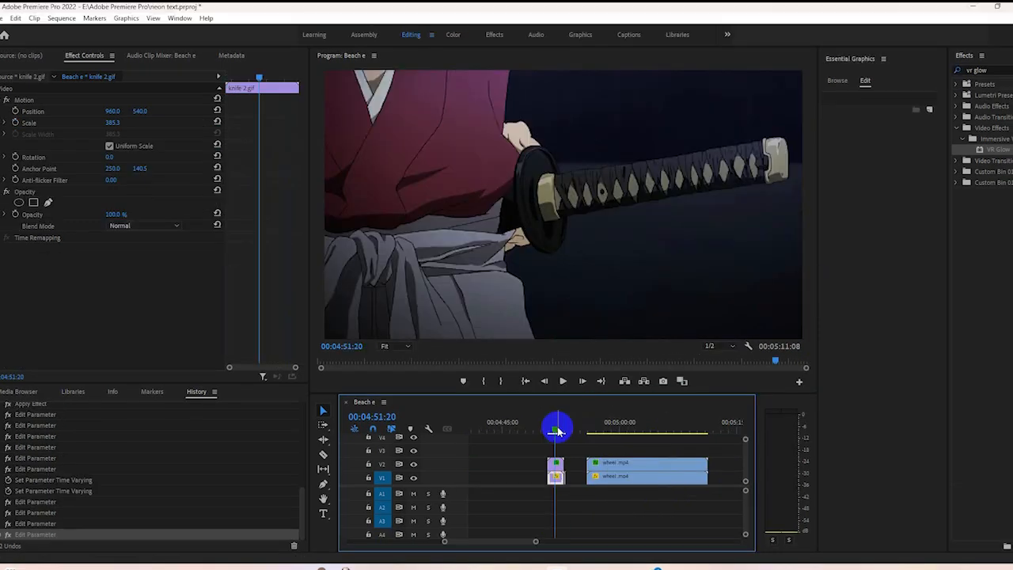
Play back the stacked knife 2.gif clips to review their animation.
{"action": "key", "text": "space"}
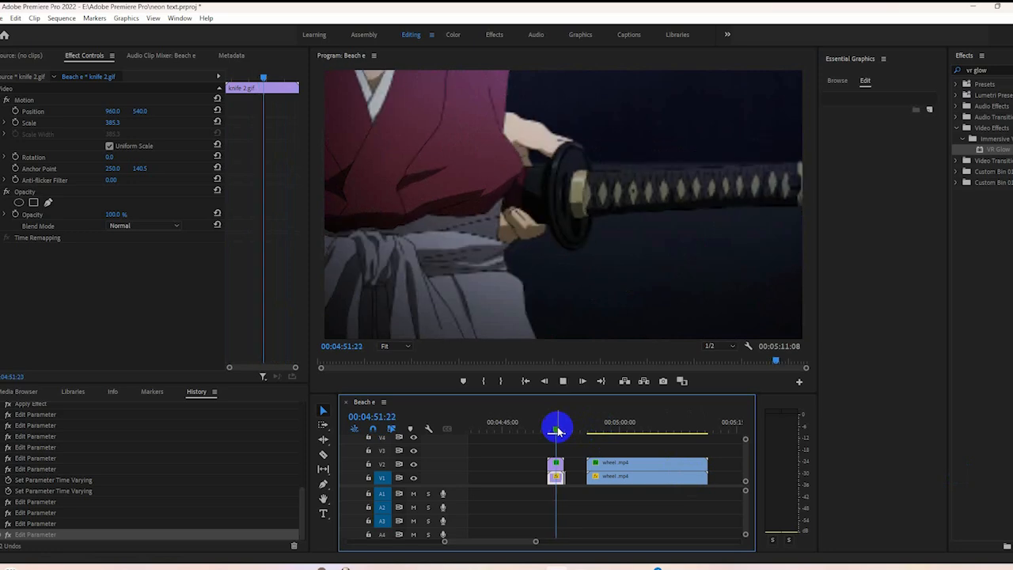
{"action": "left_click_drag", "start_coordinate": [565, 429], "coordinate": [557, 429]}
{"action": "key", "text": "space"}
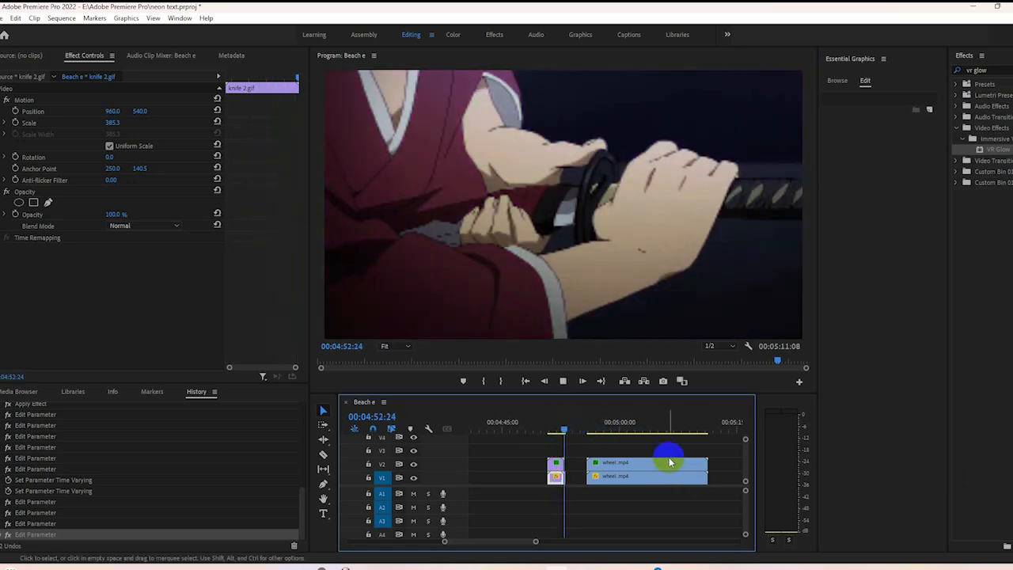